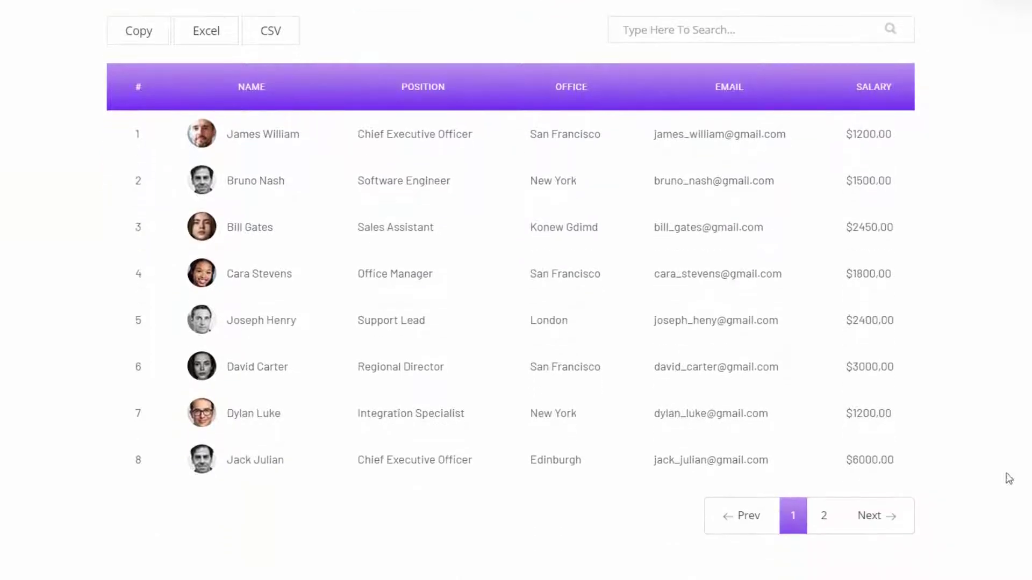
# Go to page 2 of the employee table and return to the previous page
pyautogui.click(825, 517)
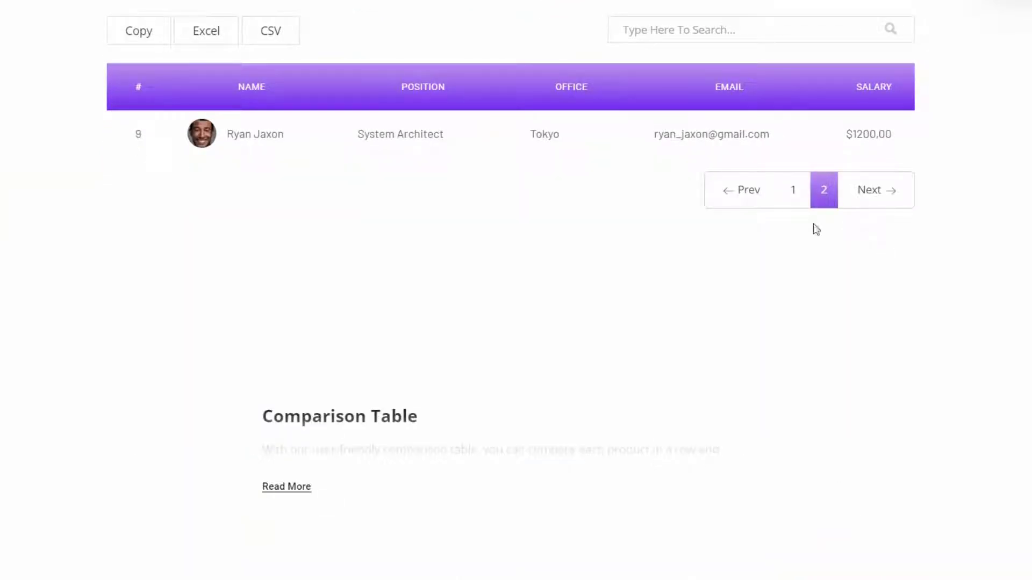
pyautogui.click(751, 196)
pyautogui.scroll(1, 757, 127)
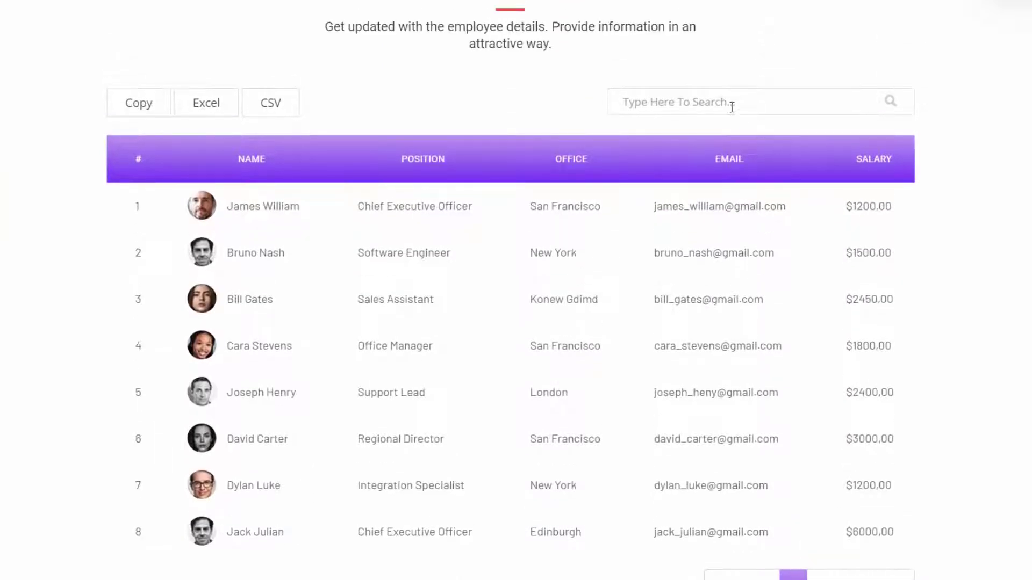
# Search the employee table by the first letters of an employee's name, clearing and re-entering the search text
pyautogui.click(731, 106)
pyautogui.write('dav')
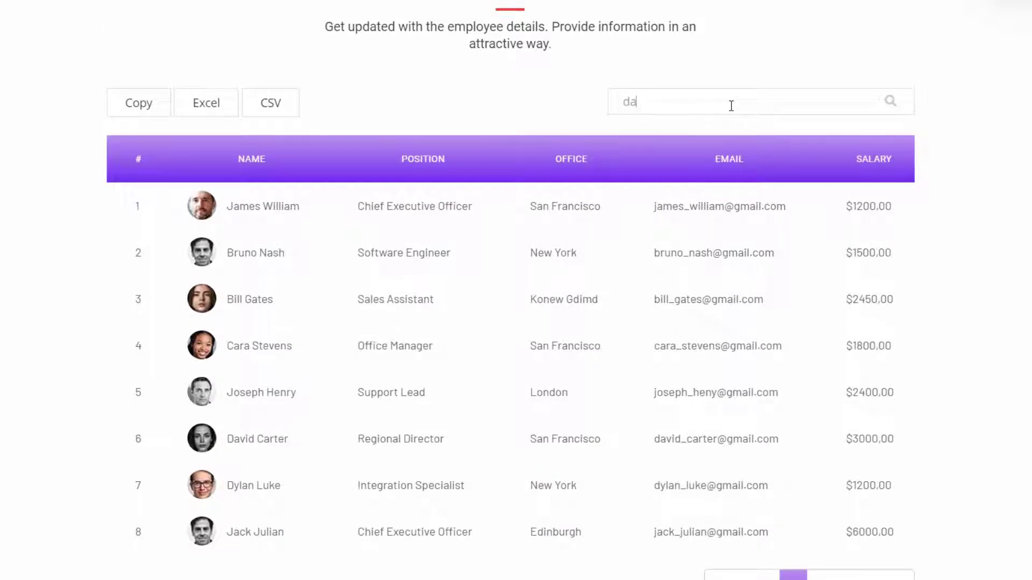
pyautogui.press('BackSpace')
pyautogui.press('BackSpace')
pyautogui.press('BackSpace')
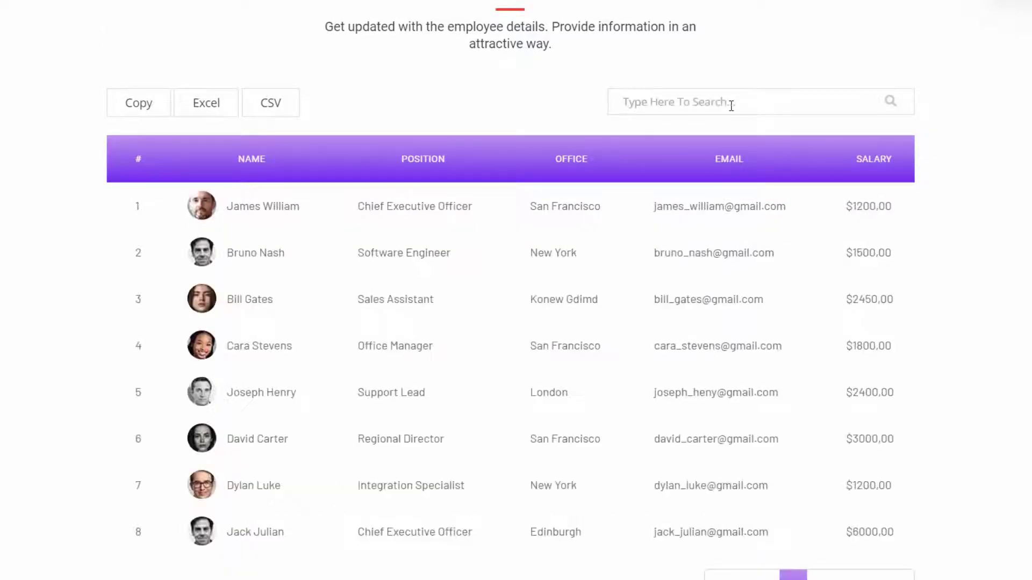
pyautogui.write('d')
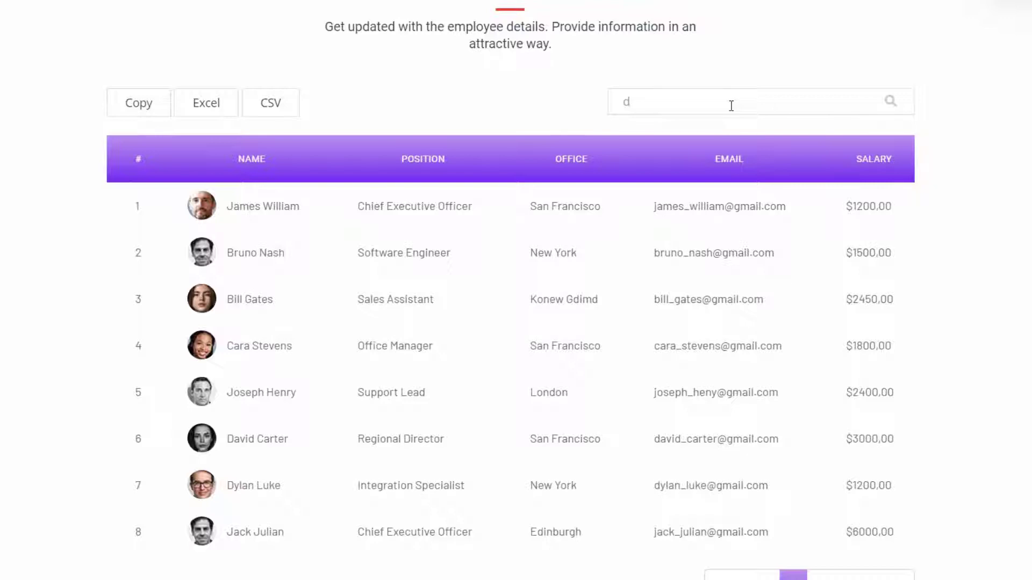
pyautogui.write('a')
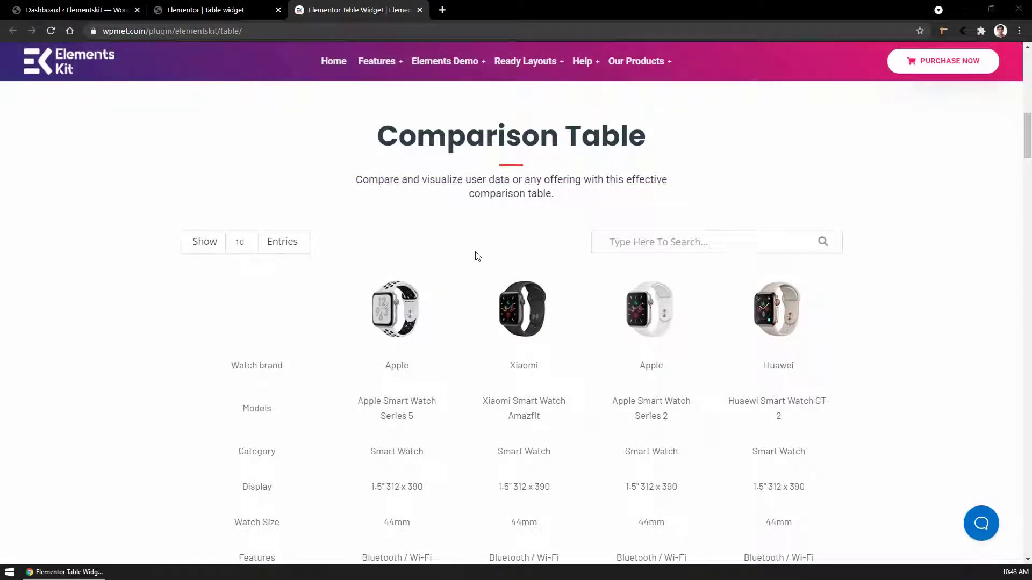
# Search the Yoga Schedule table for "frid" and clear the search
pyautogui.scroll(-1, 478, 256)
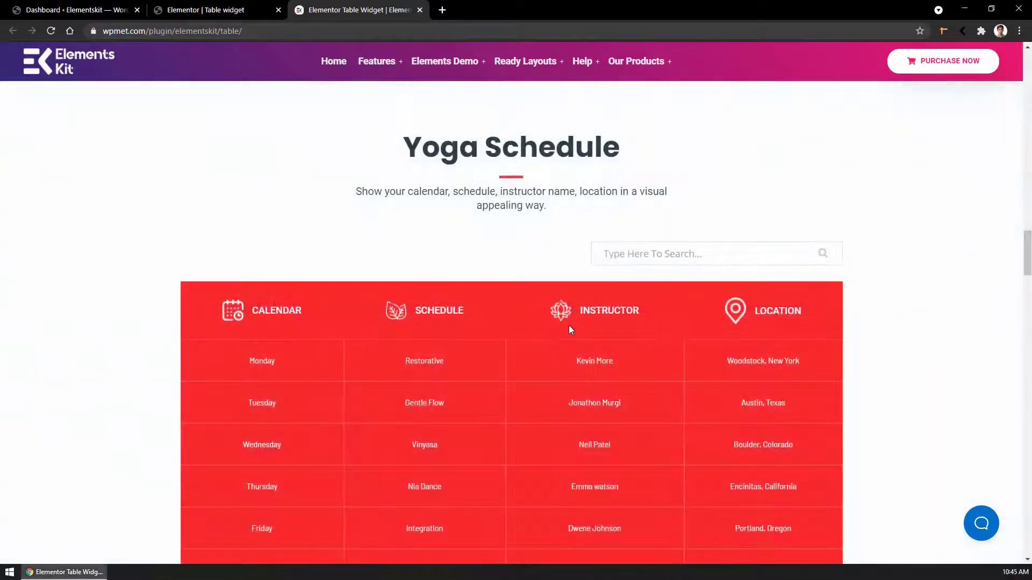
pyautogui.scroll(-1, 570, 327)
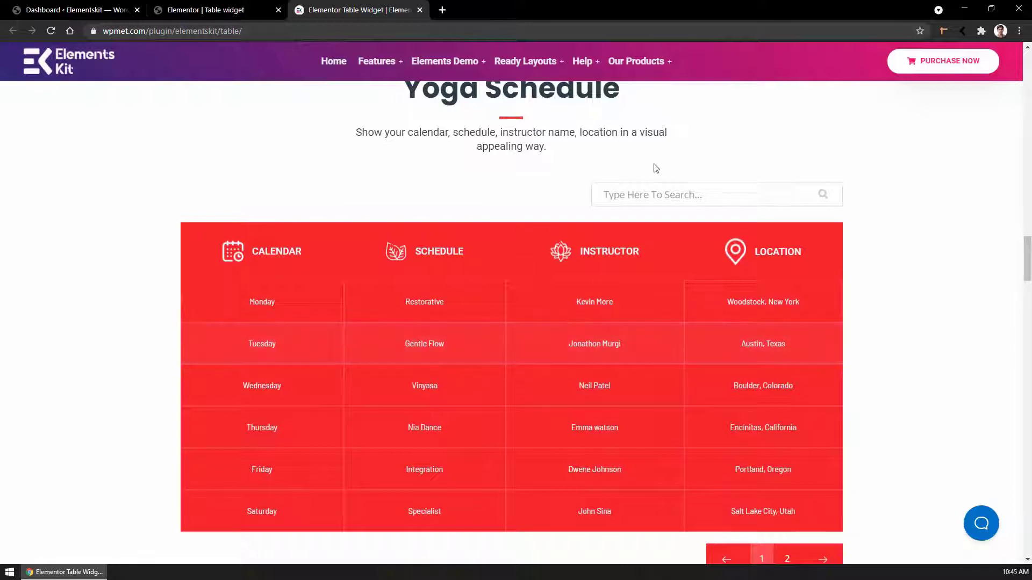
pyautogui.click(644, 199)
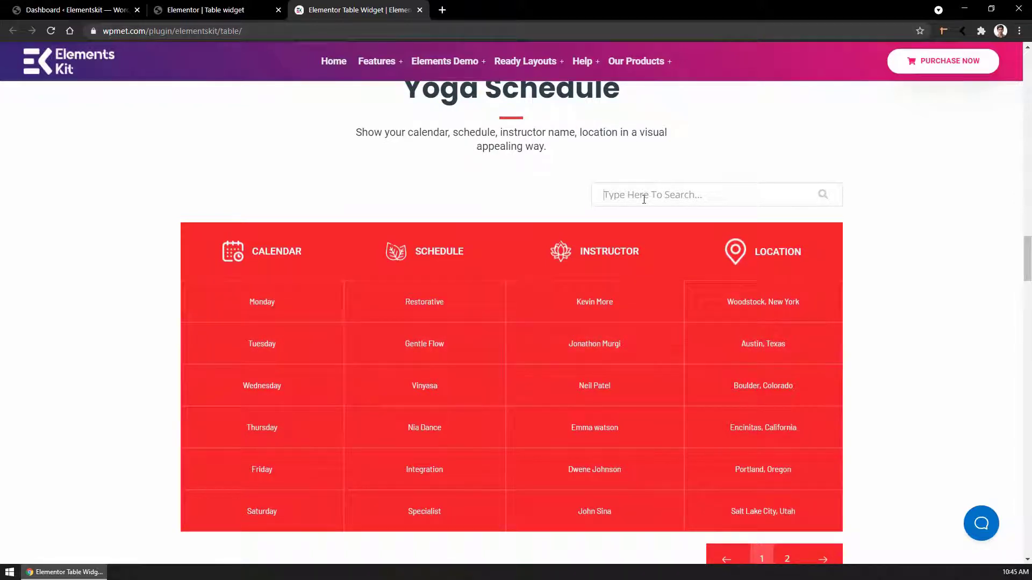
pyautogui.write('frid')
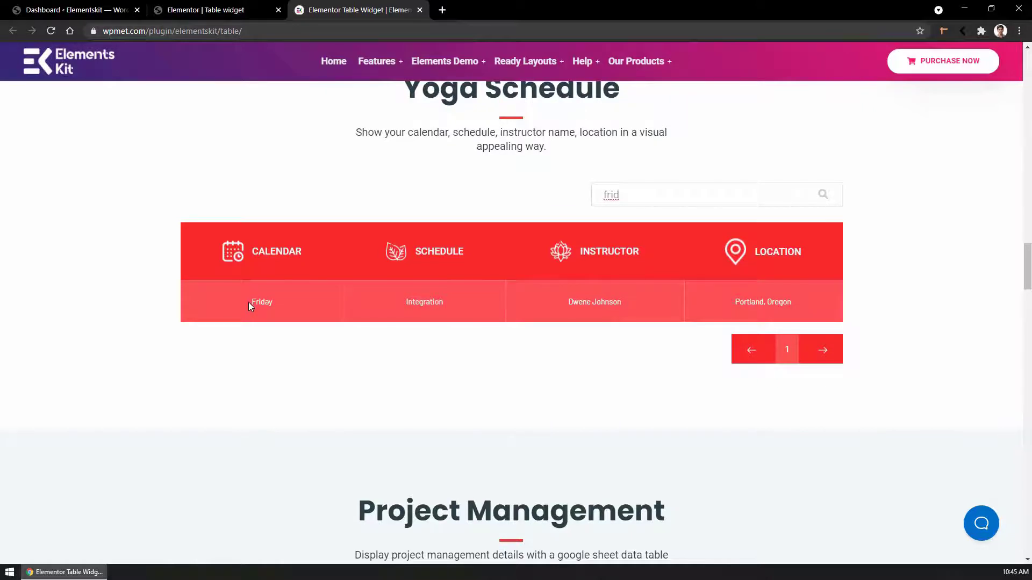
pyautogui.press('BackSpace')
pyautogui.press('BackSpace')
pyautogui.press('BackSpace')
pyautogui.press('BackSpace')
# Look through the remaining table demos and search the Employee Details table for an employee's first name, clearing the search
pyautogui.scroll(-8, 248, 298)
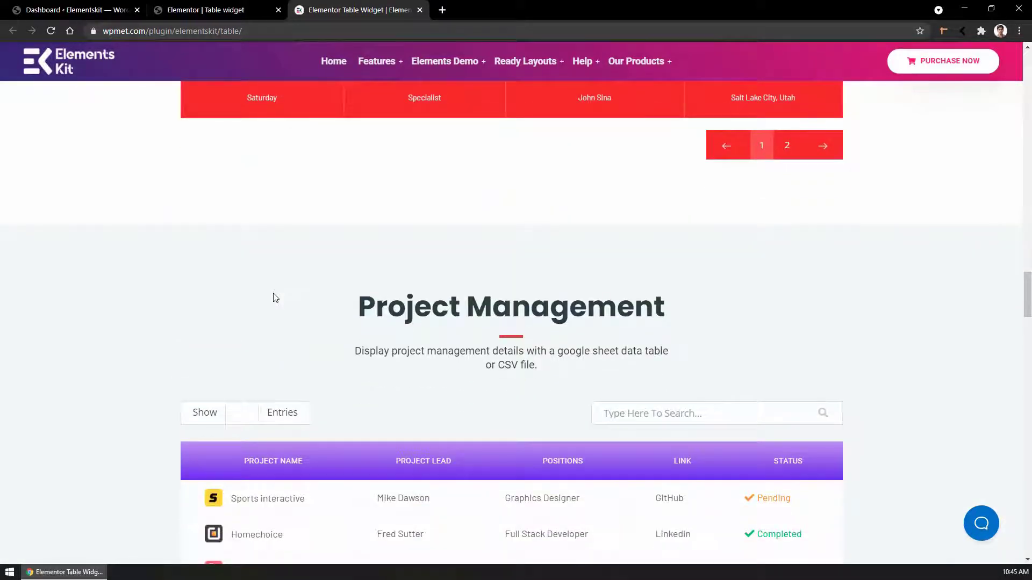
pyautogui.scroll(-5, 275, 298)
pyautogui.scroll(-8, 274, 299)
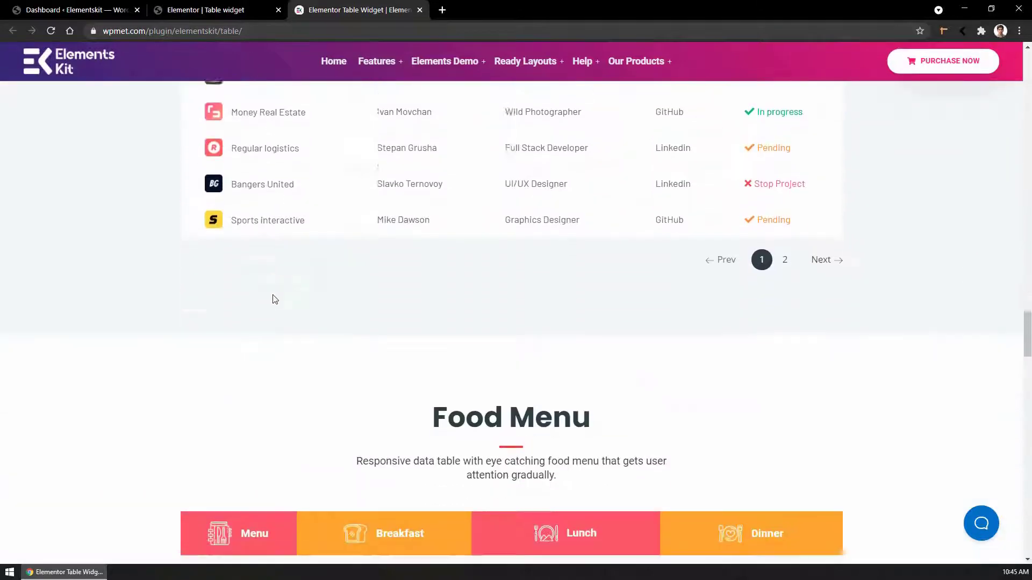
pyautogui.scroll(-9, 275, 299)
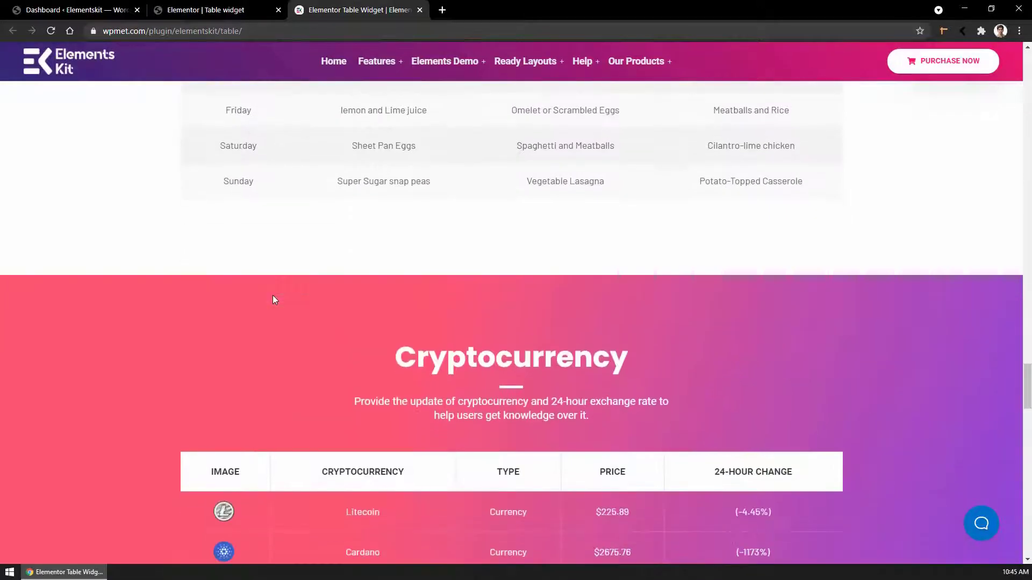
pyautogui.scroll(-12, 272, 295)
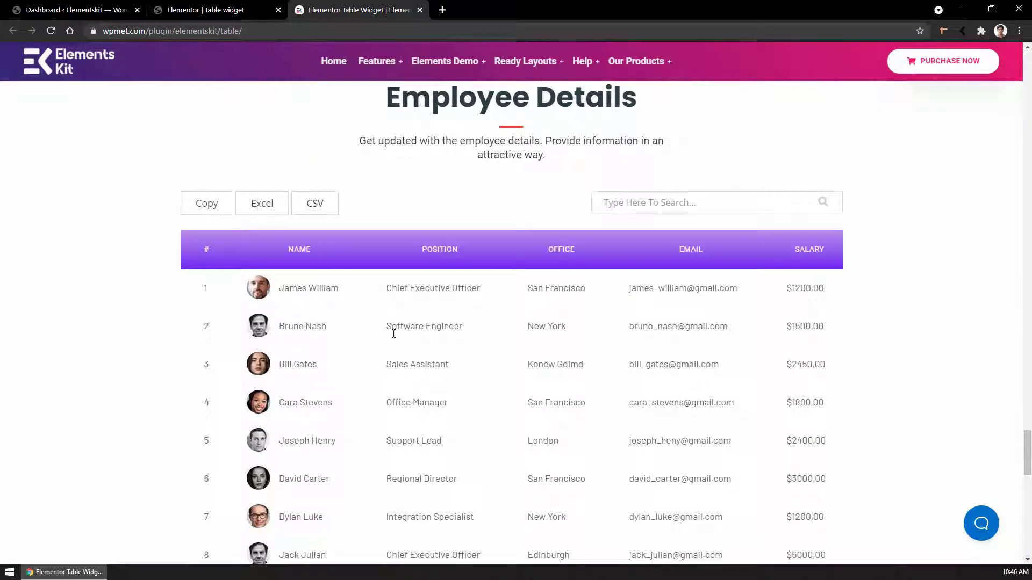
pyautogui.click(674, 205)
pyautogui.write('james')
pyautogui.press('BackSpace')
pyautogui.press('BackSpace')
pyautogui.press('BackSpace')
pyautogui.press('BackSpace')
# Try the Excel and CSV exports of the Employee Details table, cancelling the Excel file save
pyautogui.click(261, 210)
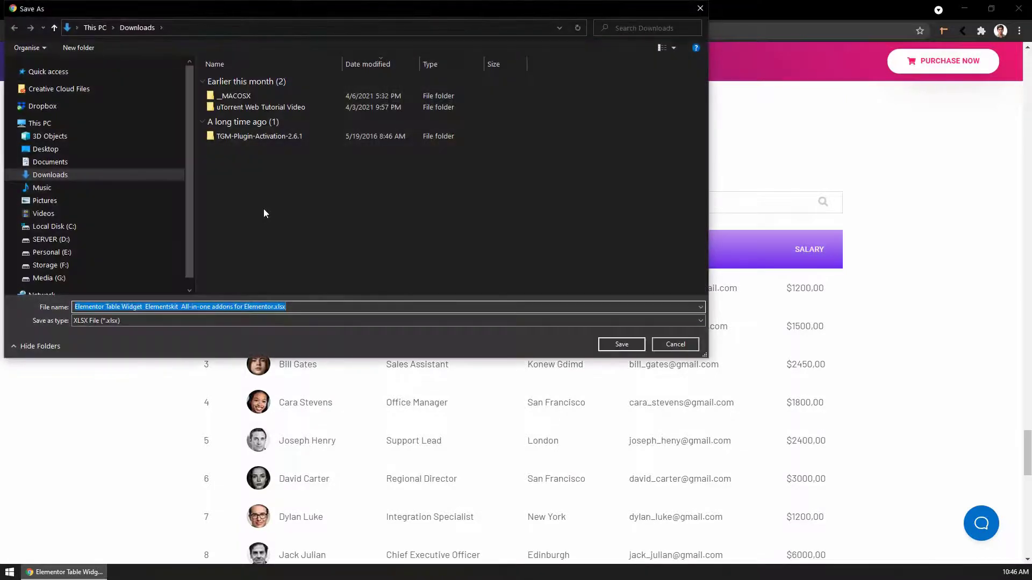
pyautogui.click(675, 344)
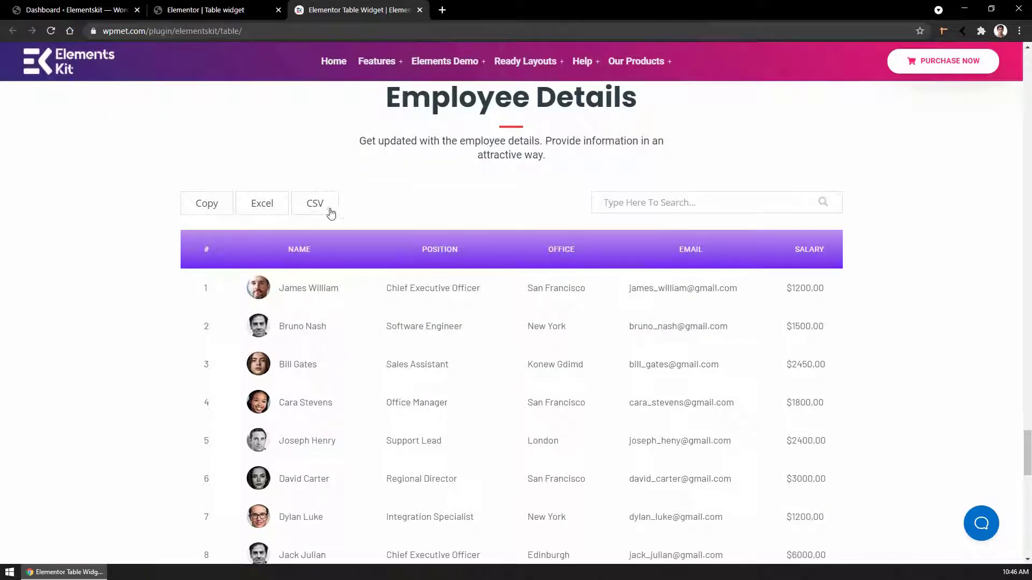
pyautogui.click(331, 215)
pyautogui.scroll(-6, 473, 263)
pyautogui.scroll(4, 475, 267)
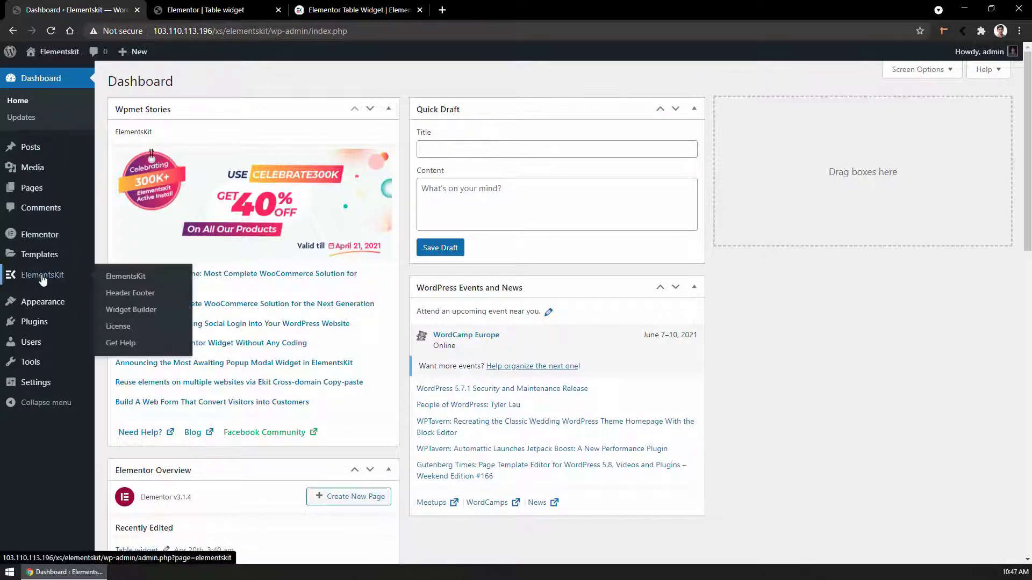
# Open the ElementsKit Elements settings in the WordPress dashboard and make sure the Table widget is enabled
pyautogui.click(43, 280)
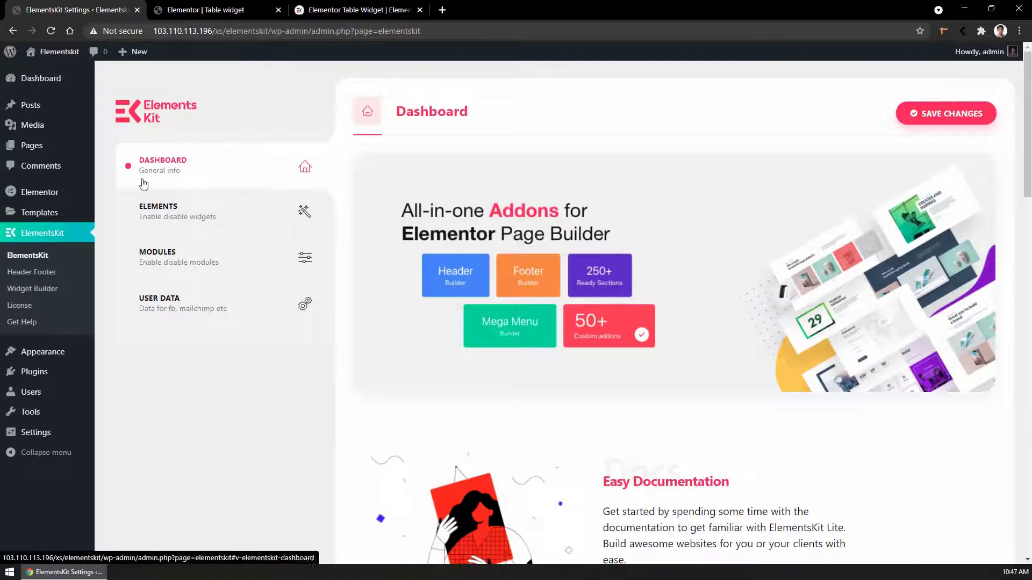
pyautogui.click(196, 228)
pyautogui.scroll(-10, 430, 363)
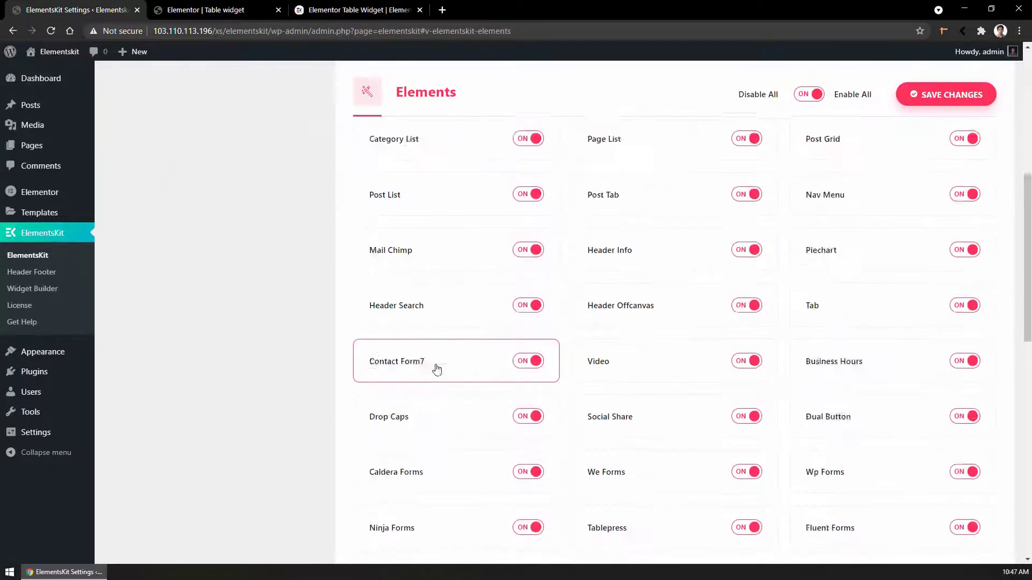
pyautogui.scroll(-6, 437, 369)
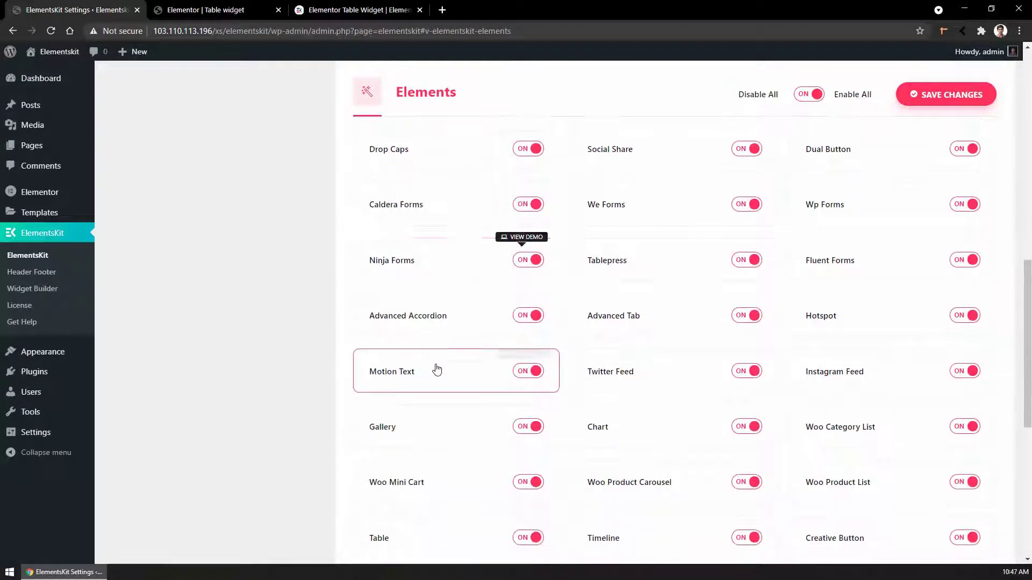
pyautogui.scroll(-1, 437, 369)
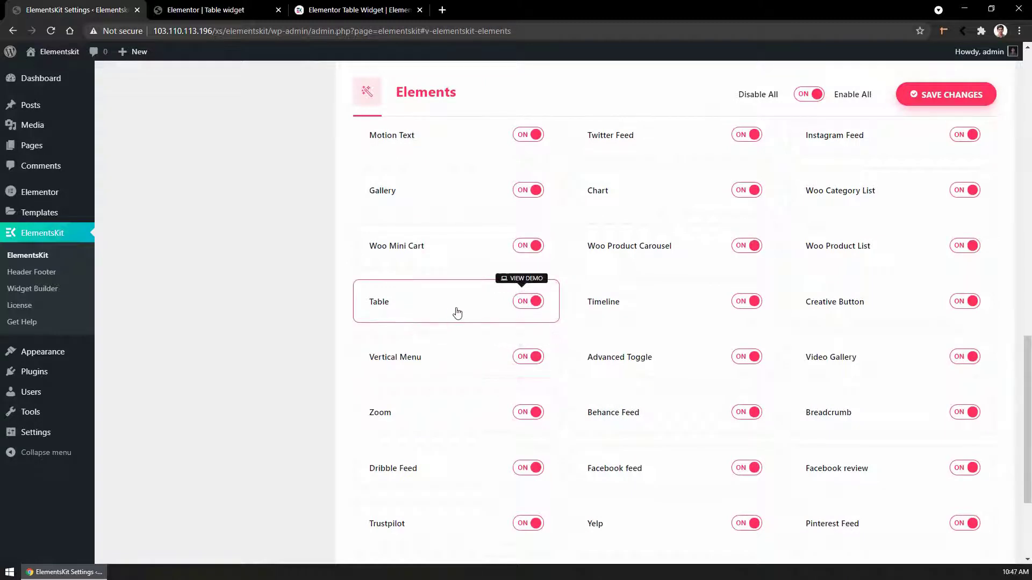
pyautogui.click(516, 303)
pyautogui.click(516, 302)
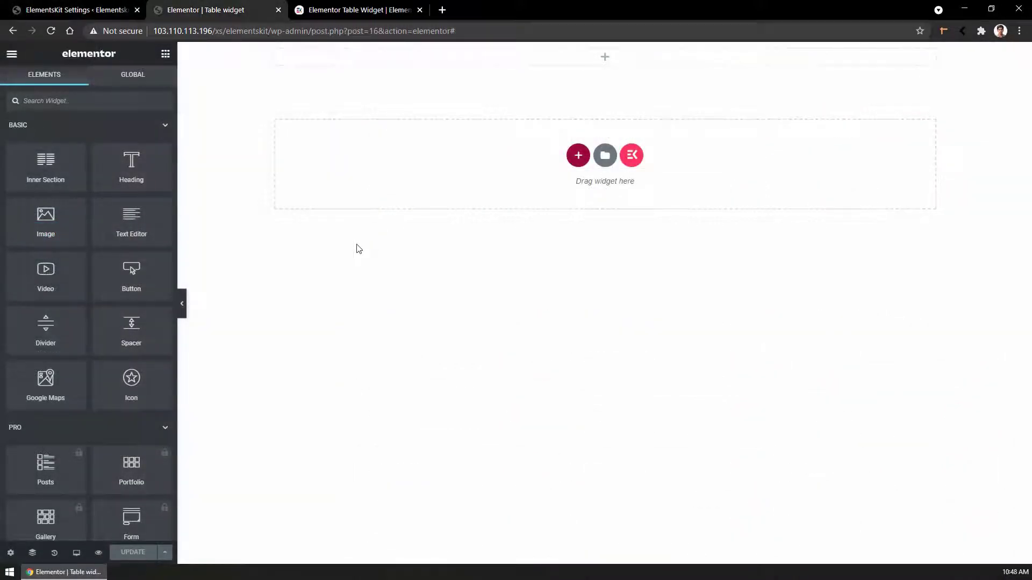
# Search the Elementor widgets for "table" and place the ElementsKit Table widget on the page
pyautogui.click(64, 105)
pyautogui.write('table')
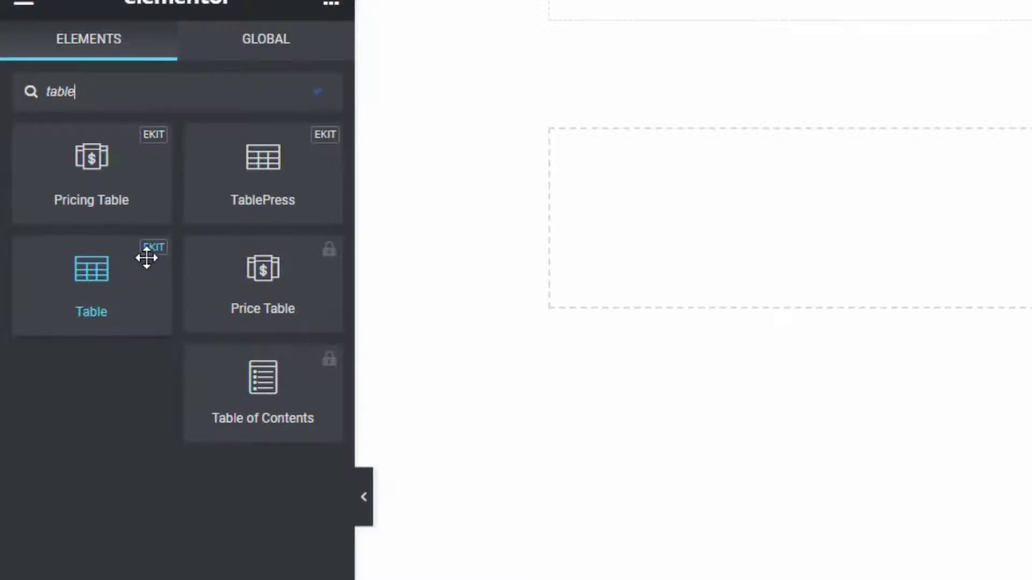
pyautogui.moveTo(92, 287); pyautogui.dragTo(720, 59)
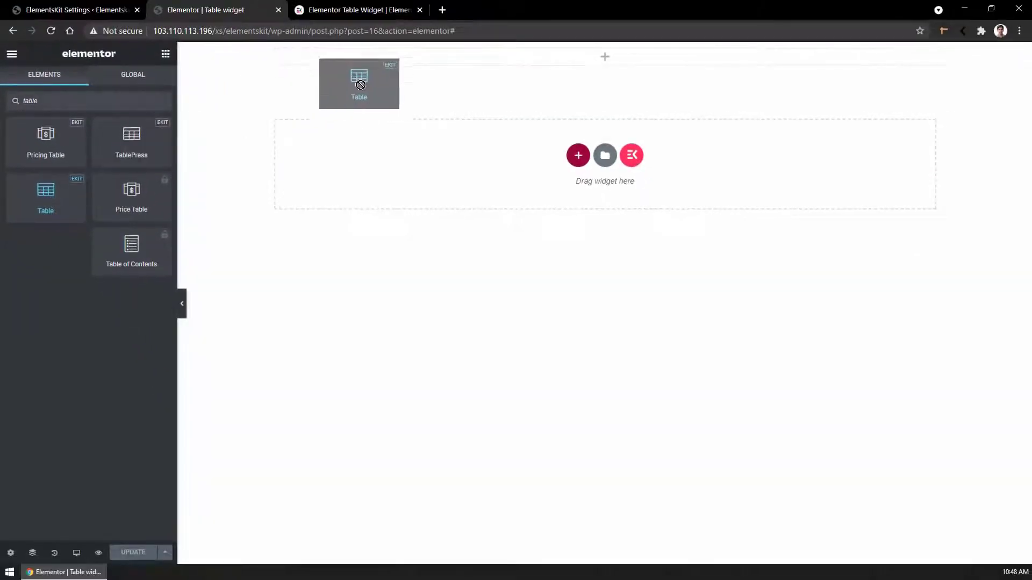
pyautogui.moveTo(360, 84); pyautogui.dragTo(452, 64)
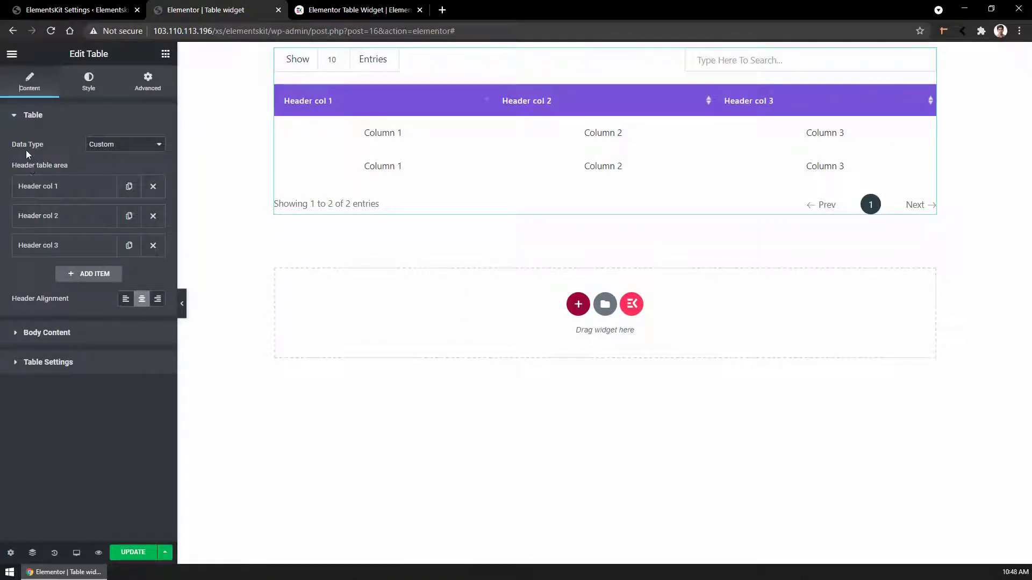
# Try the CSV File data type for the table and switch it back to Custom
pyautogui.click(99, 146)
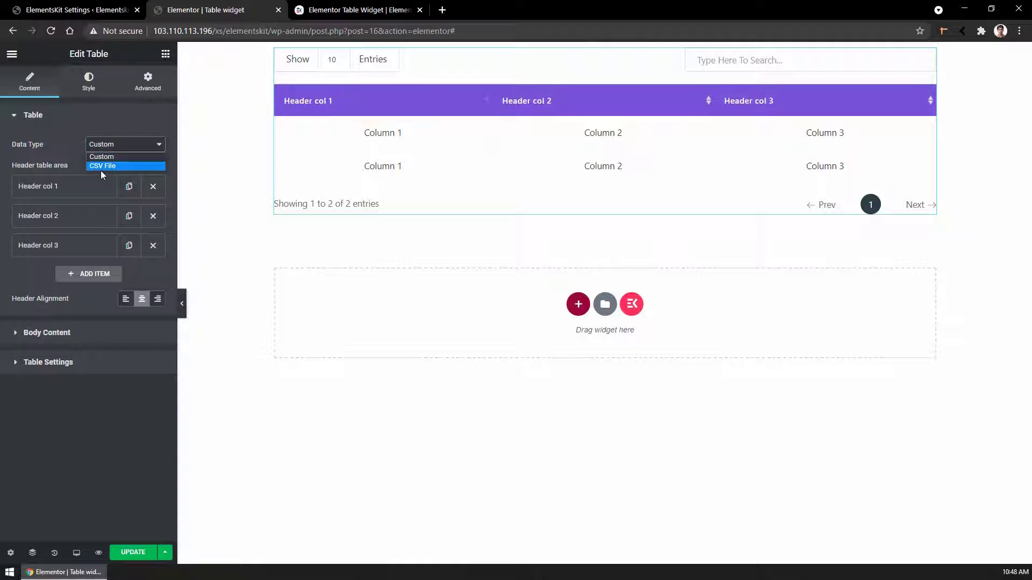
pyautogui.click(98, 167)
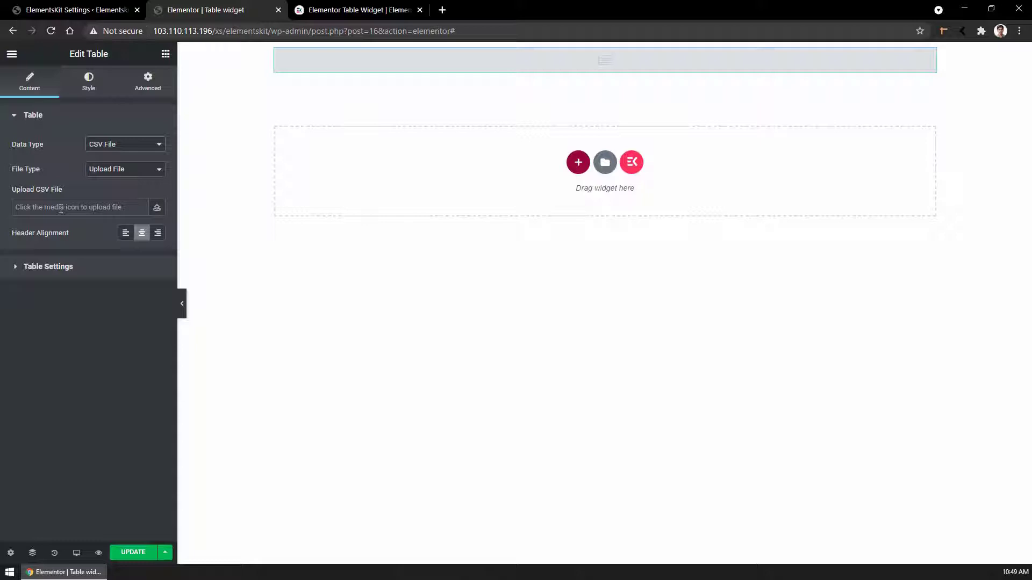
pyautogui.click(101, 144)
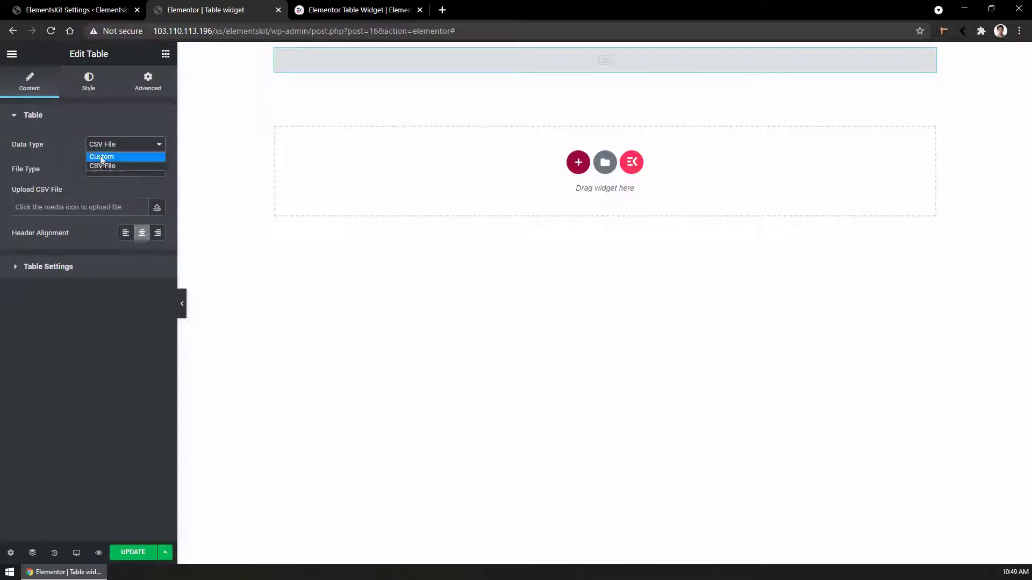
pyautogui.click(101, 157)
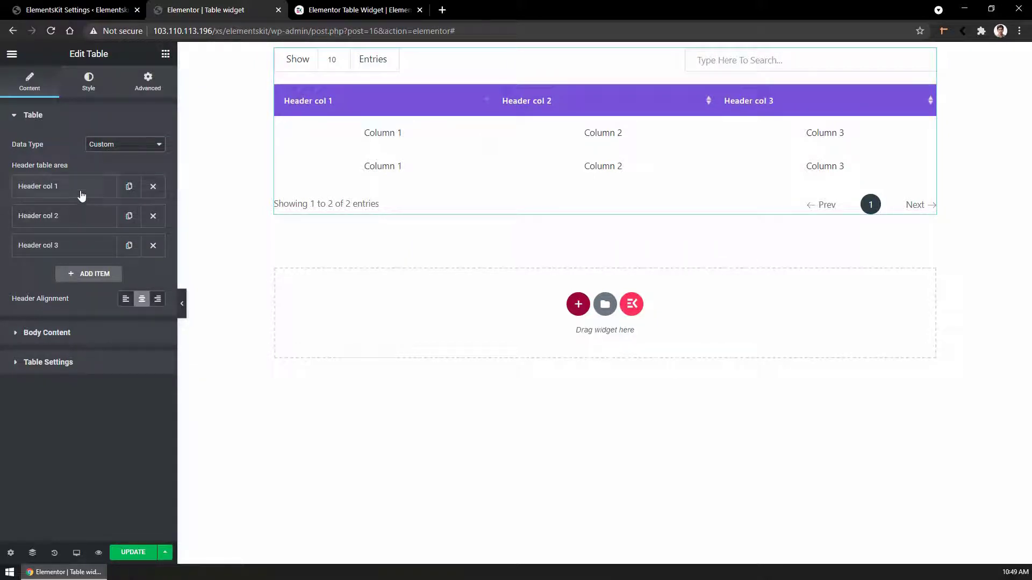
# Replace the table's second and third header columns with a new header item titled "My"
pyautogui.click(154, 217)
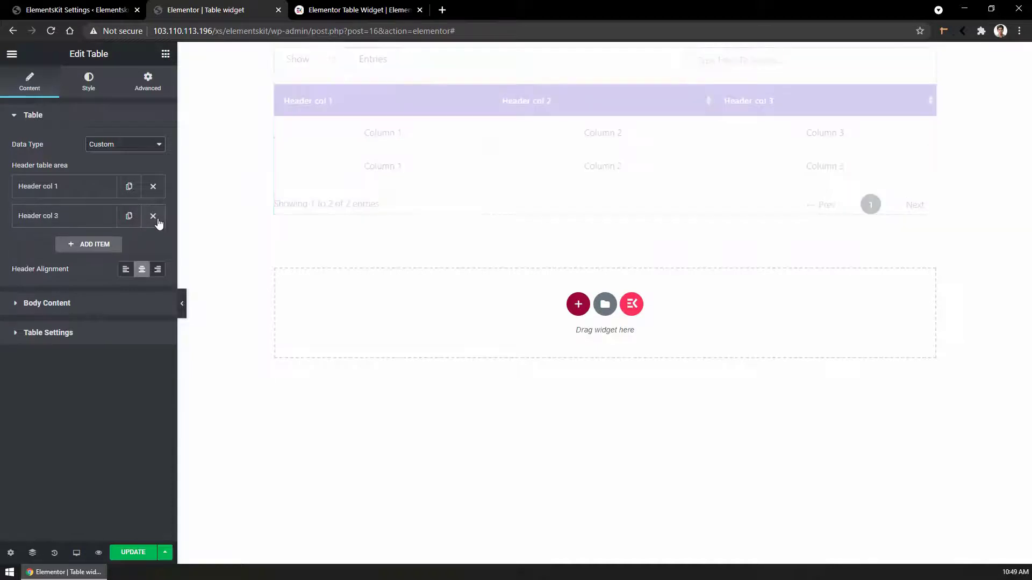
pyautogui.click(153, 216)
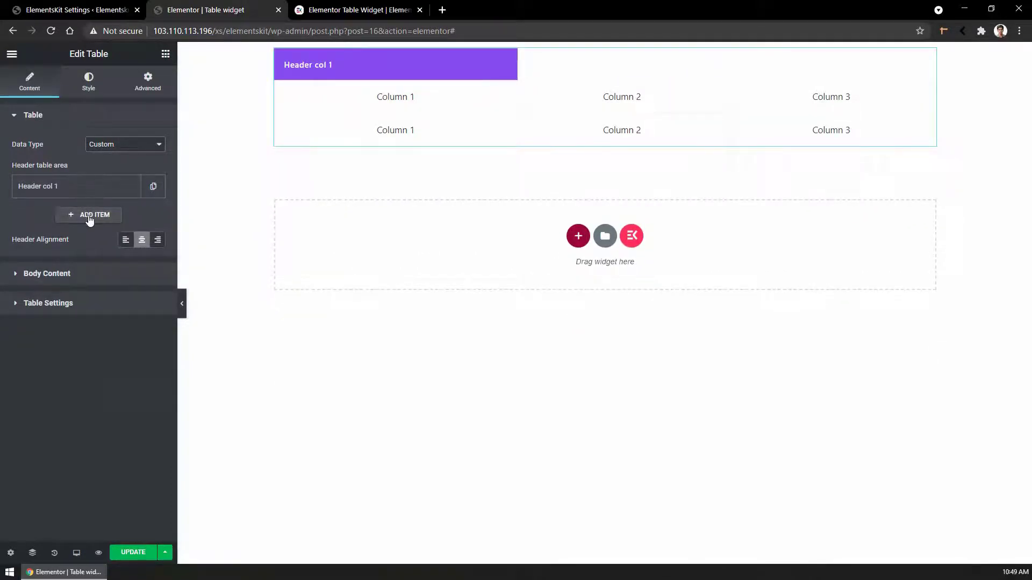
pyautogui.click(89, 214)
pyautogui.tripleClick(123, 245)
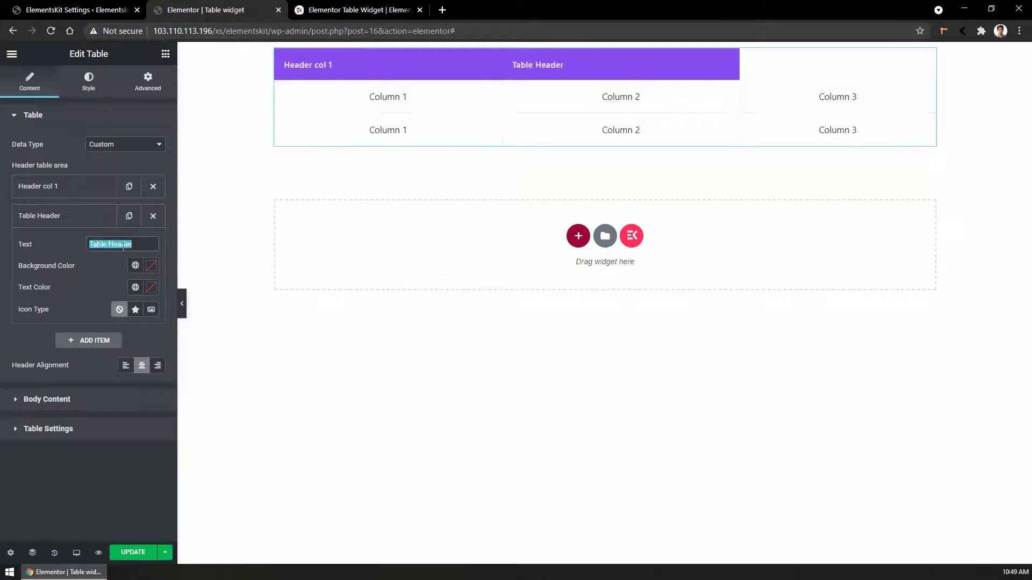
pyautogui.write('My')
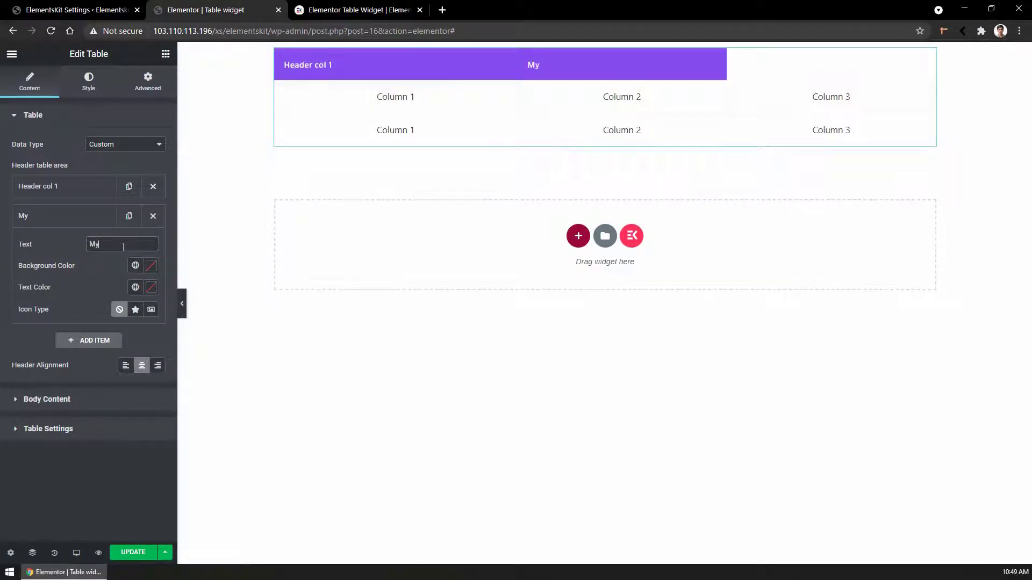
# Set the background color of the "My" header column to bright red
pyautogui.click(151, 265)
pyautogui.click(161, 334)
pyautogui.moveTo(161, 335); pyautogui.dragTo(216, 311)
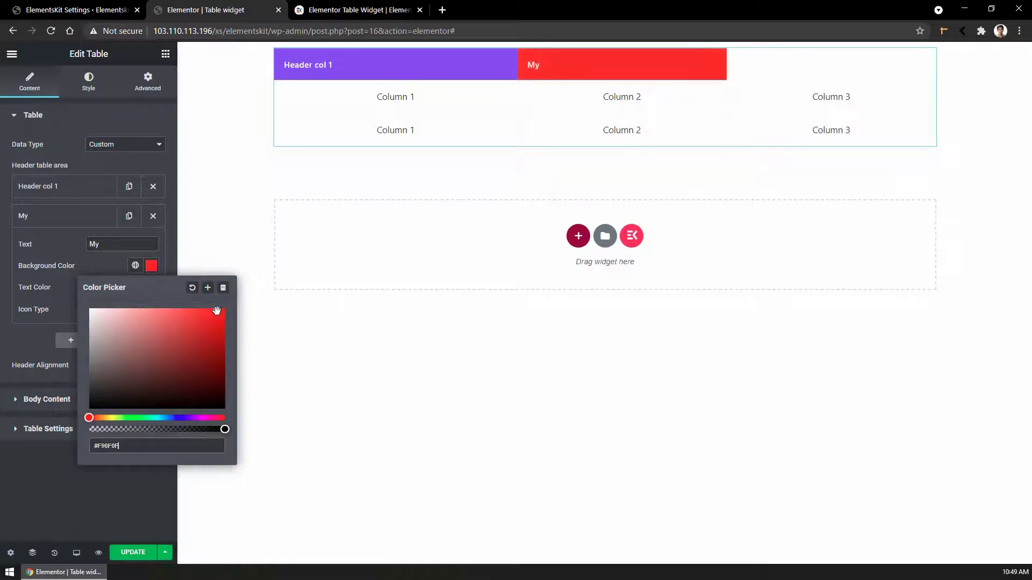
pyautogui.click(111, 265)
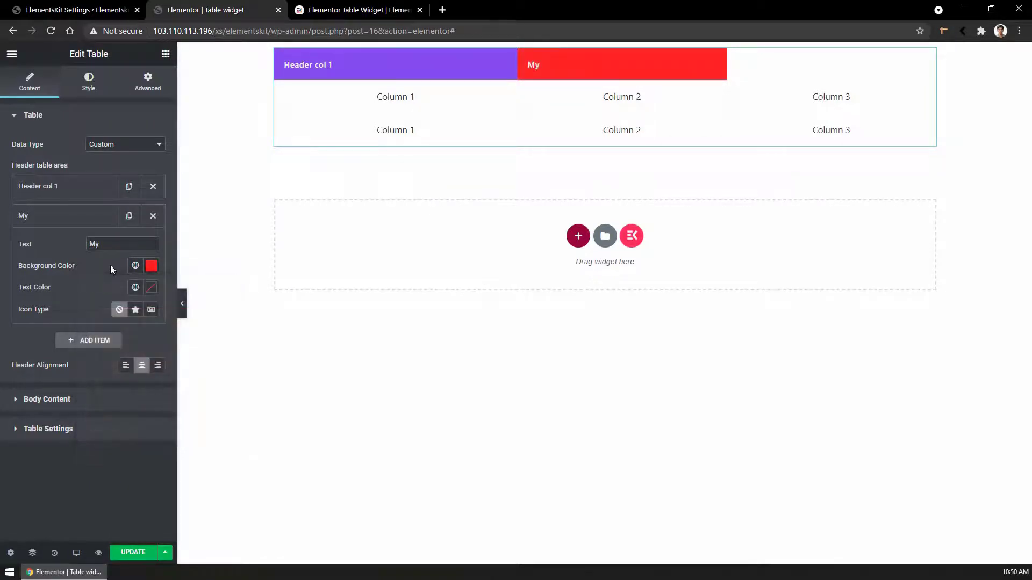
# Make the "My" header text white and add a square speech-bubble icon positioned after the text
pyautogui.click(151, 288)
pyautogui.click(76, 283)
pyautogui.click(135, 310)
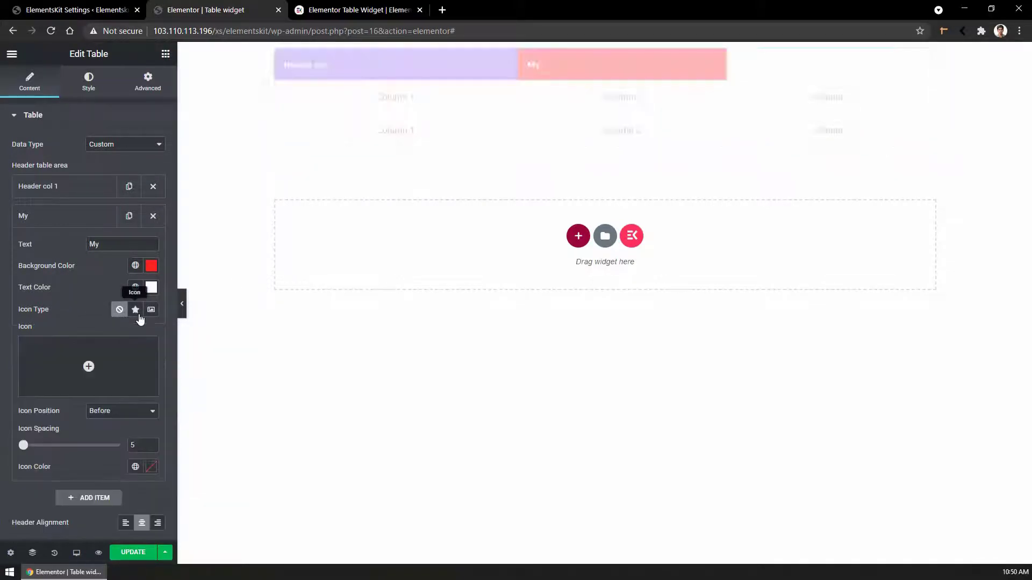
pyautogui.click(104, 361)
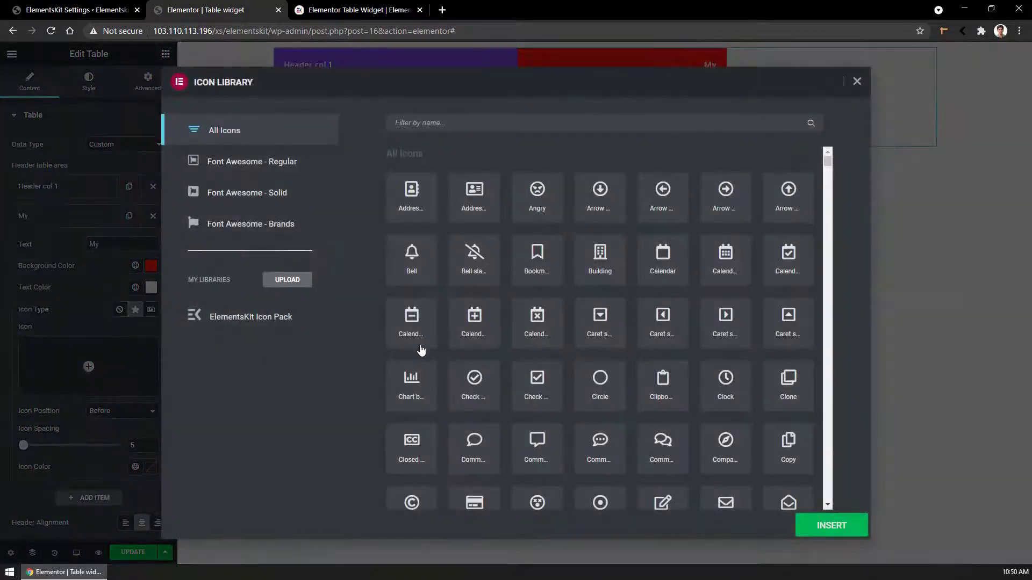
pyautogui.click(530, 446)
pyautogui.click(820, 526)
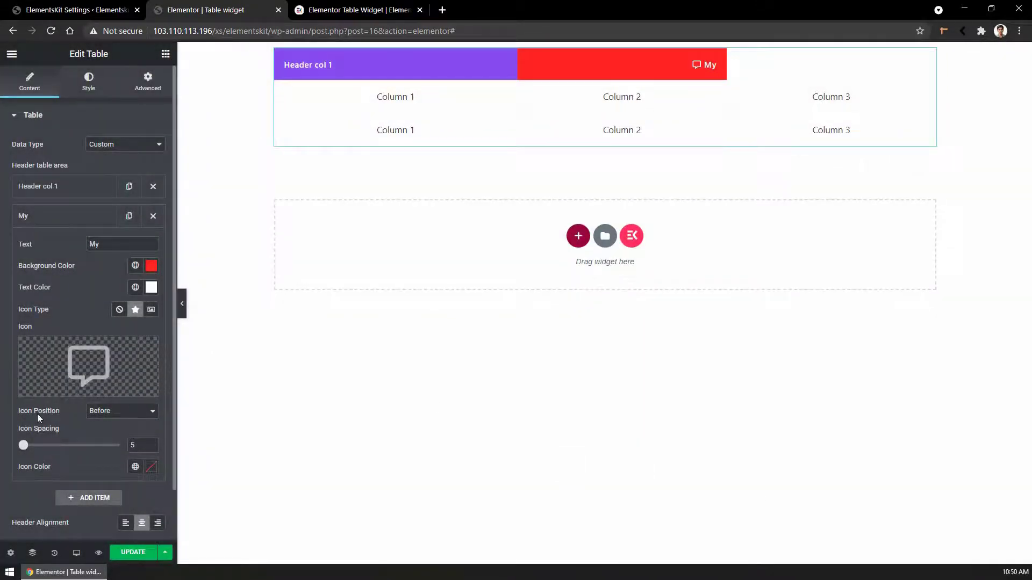
pyautogui.click(106, 414)
pyautogui.click(107, 432)
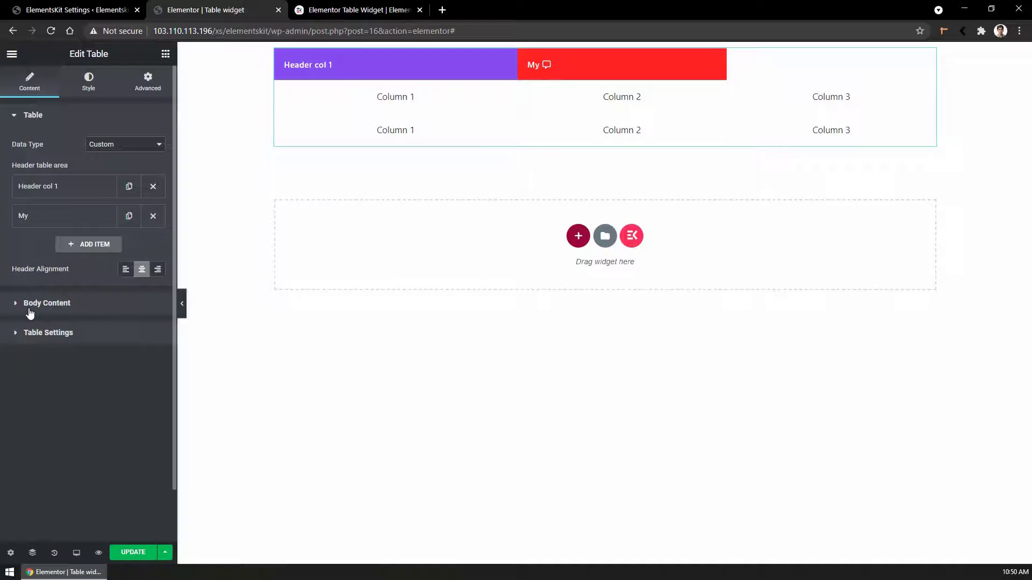
# Change the text of the first body row's first cell to "Row 1"
pyautogui.click(29, 305)
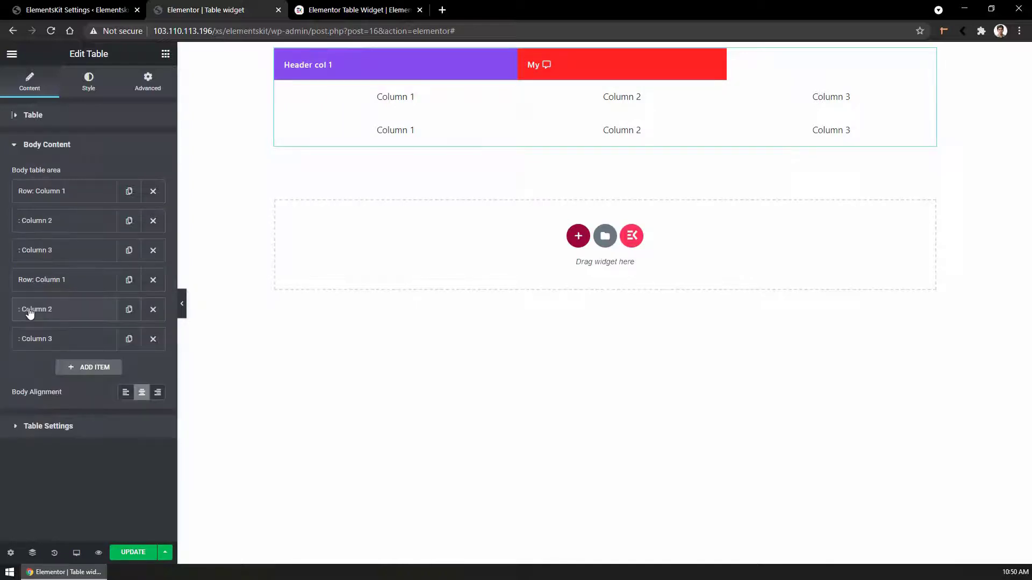
pyautogui.click(51, 191)
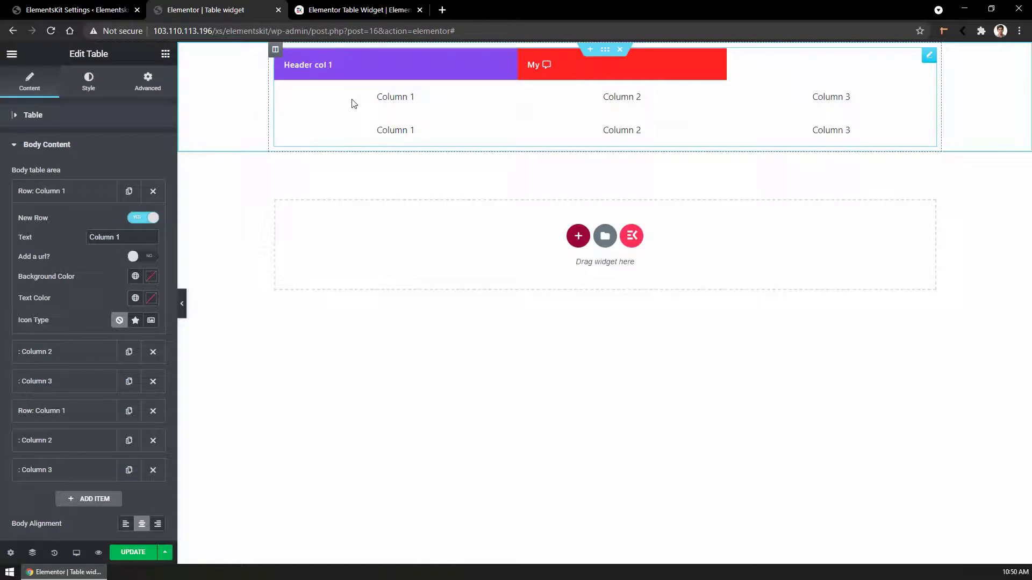
pyautogui.moveTo(135, 237); pyautogui.dragTo(17, 238)
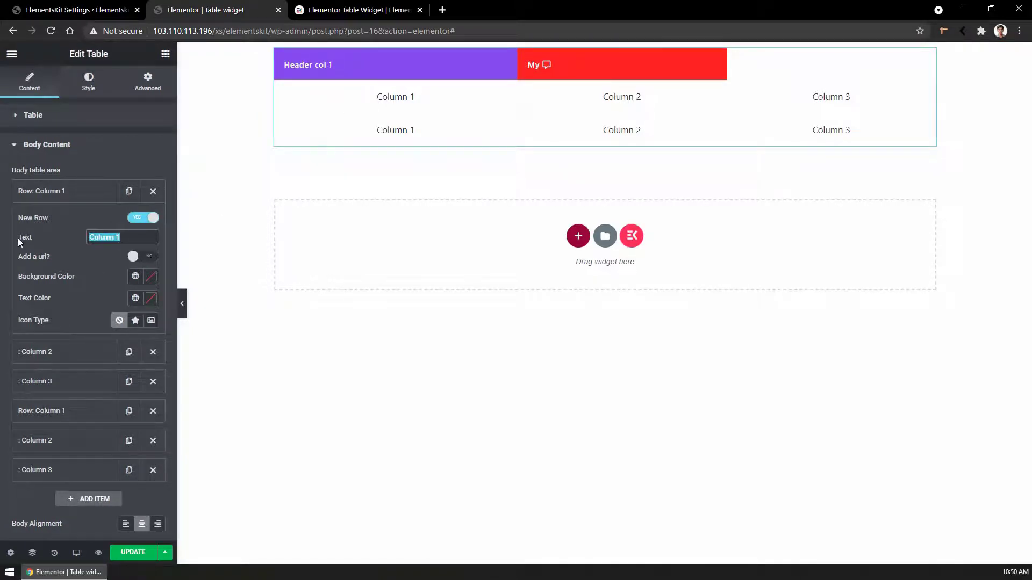
pyautogui.write('Row')
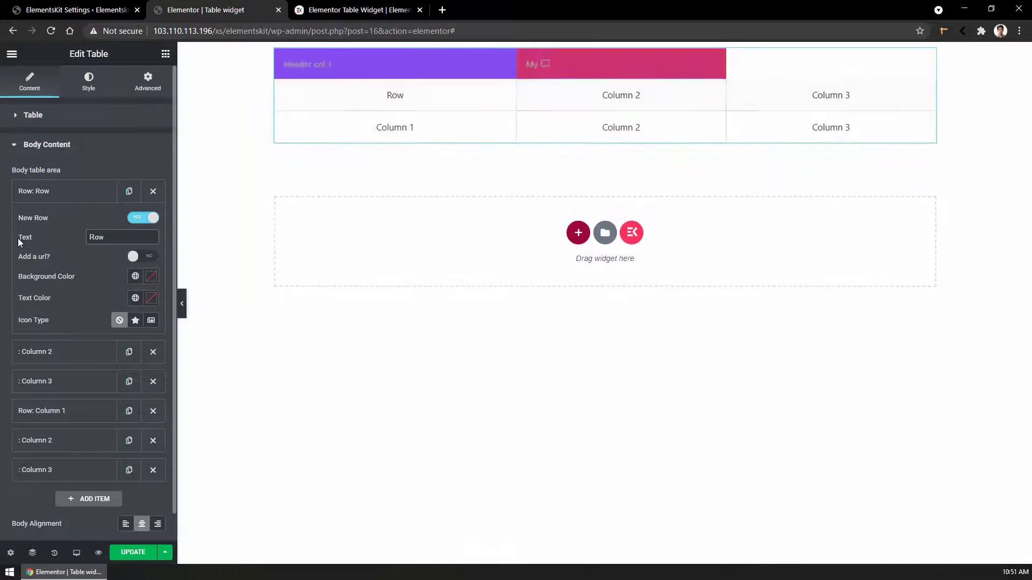
pyautogui.write(' 1')
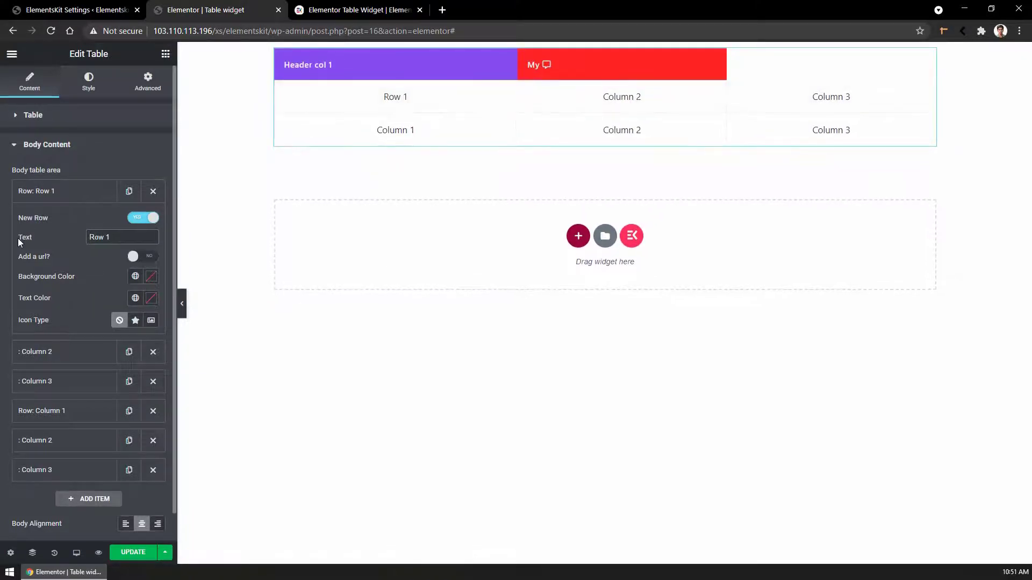
pyautogui.click(43, 192)
# Change the first body row's second cell to "Row 1 B" and remove that row's third cell
pyautogui.click(46, 220)
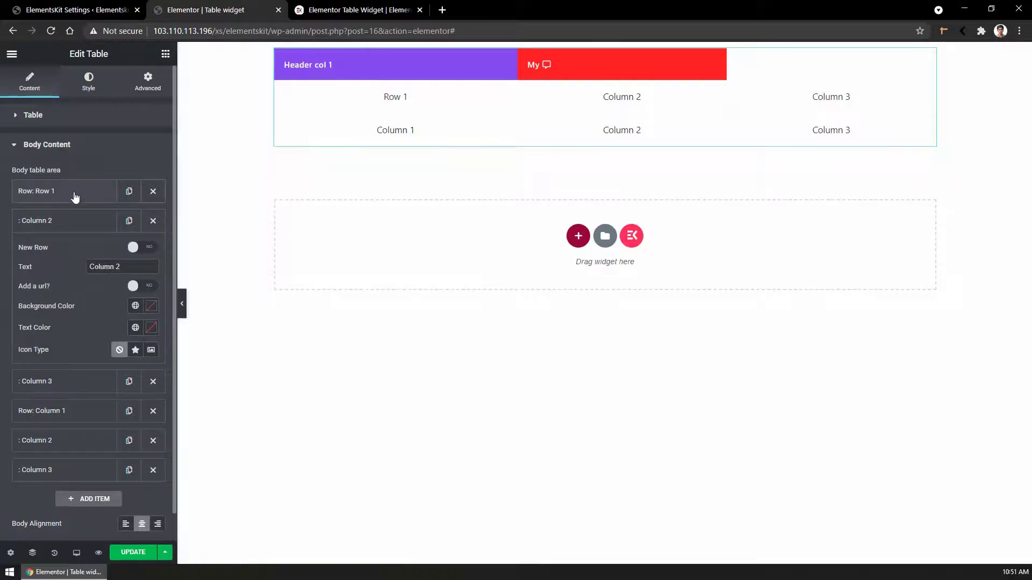
pyautogui.moveTo(125, 267); pyautogui.dragTo(46, 276)
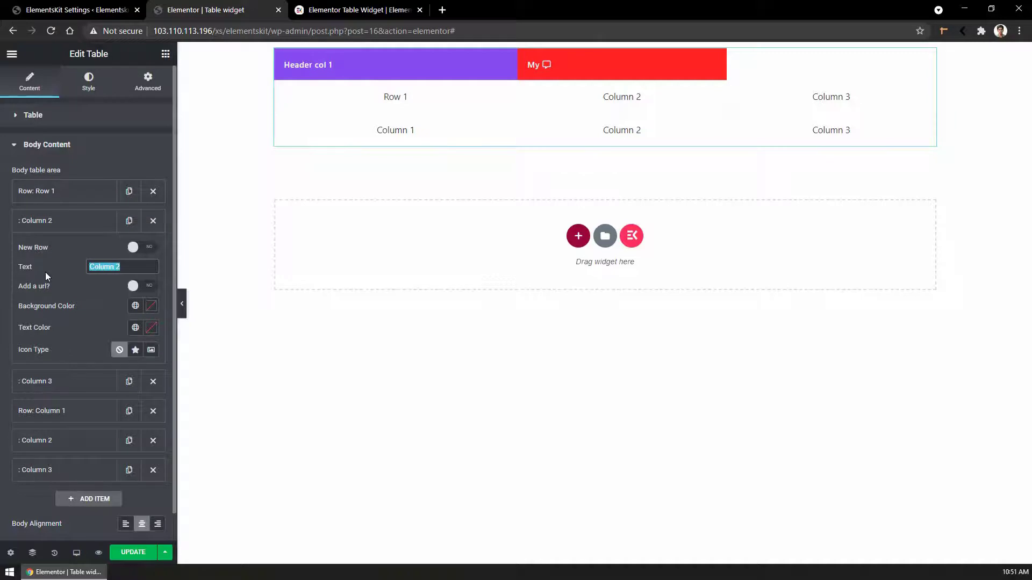
pyautogui.write('Row 1')
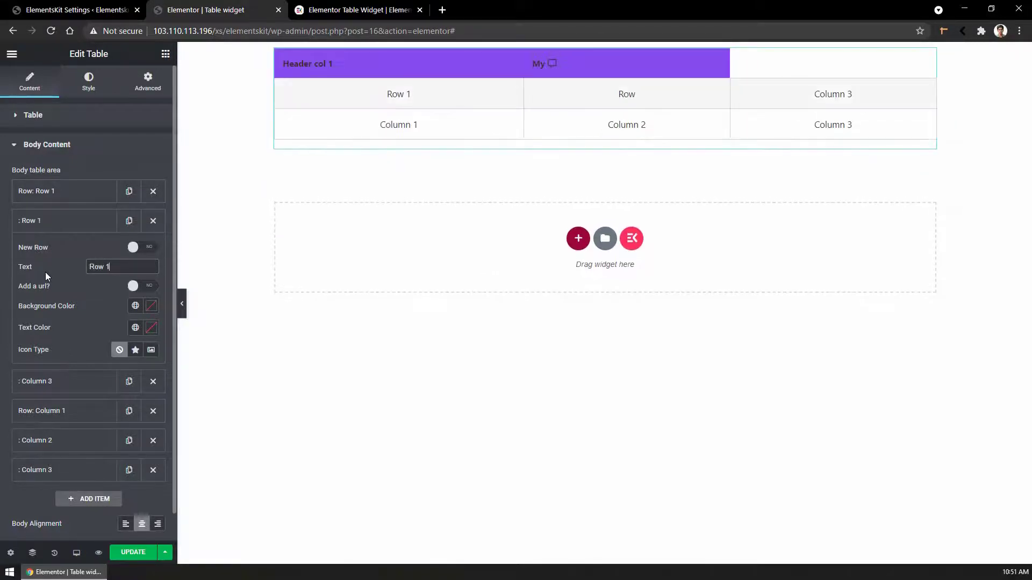
pyautogui.write(' B')
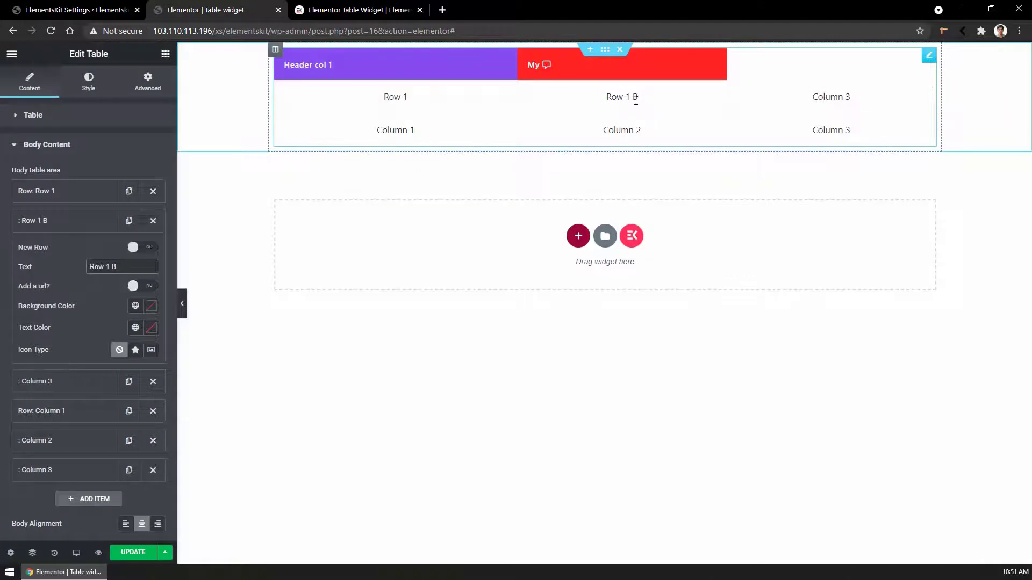
pyautogui.click(74, 219)
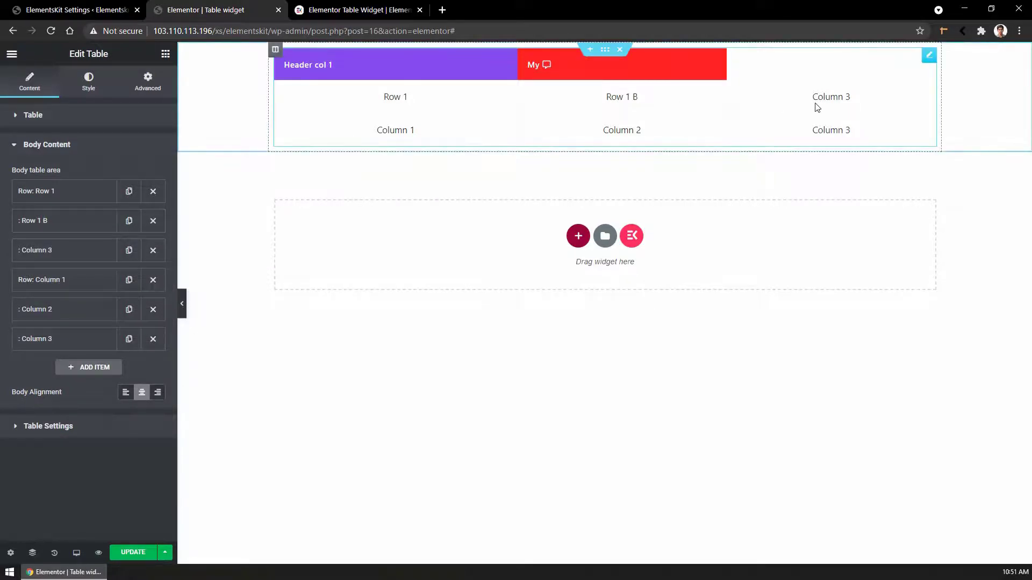
pyautogui.click(153, 251)
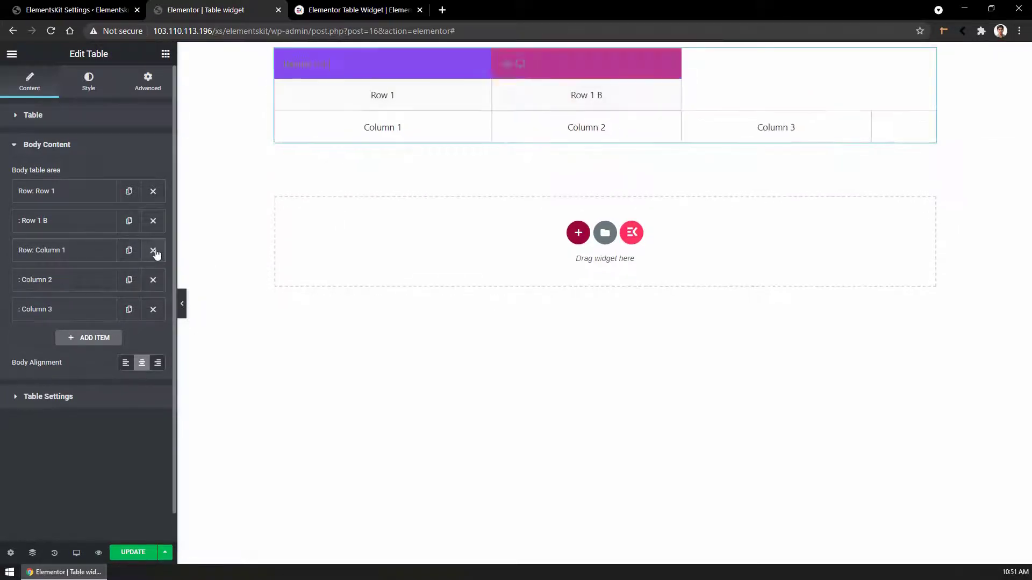
# Change the text of the second body row's first cell to "Row 2 A"
pyautogui.click(53, 251)
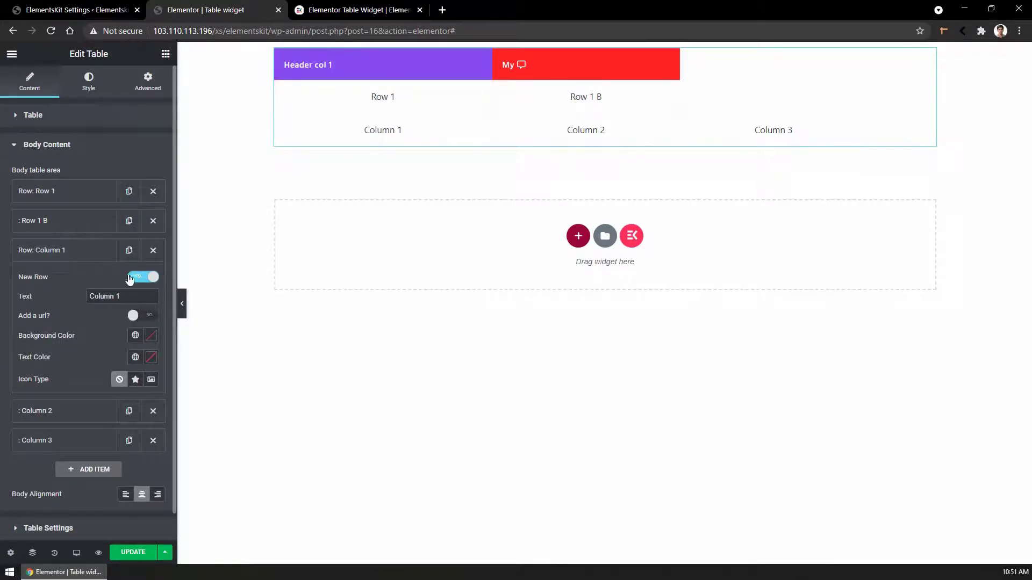
pyautogui.tripleClick(130, 295)
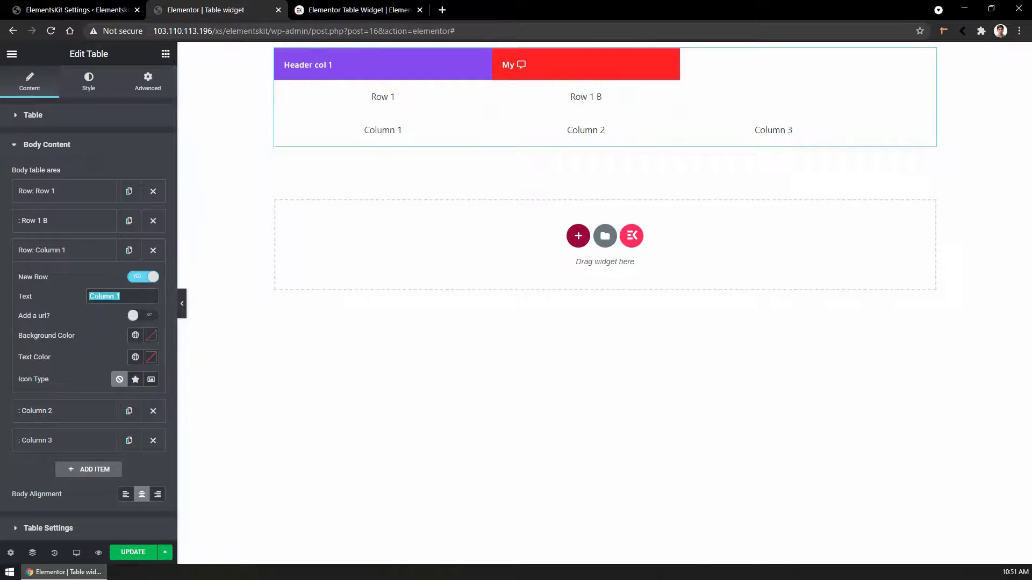
pyautogui.write('Row 2 A')
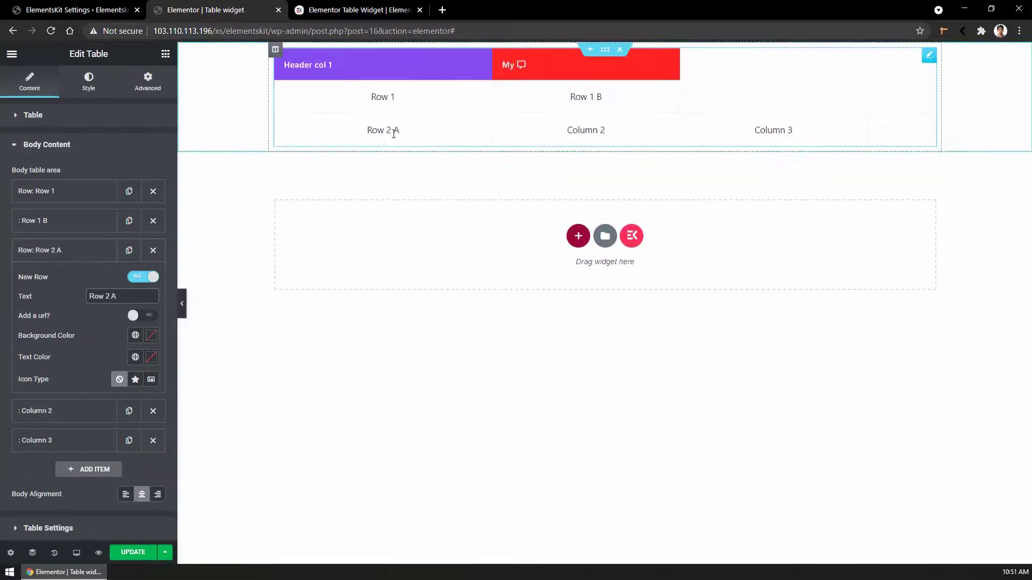
pyautogui.click(59, 250)
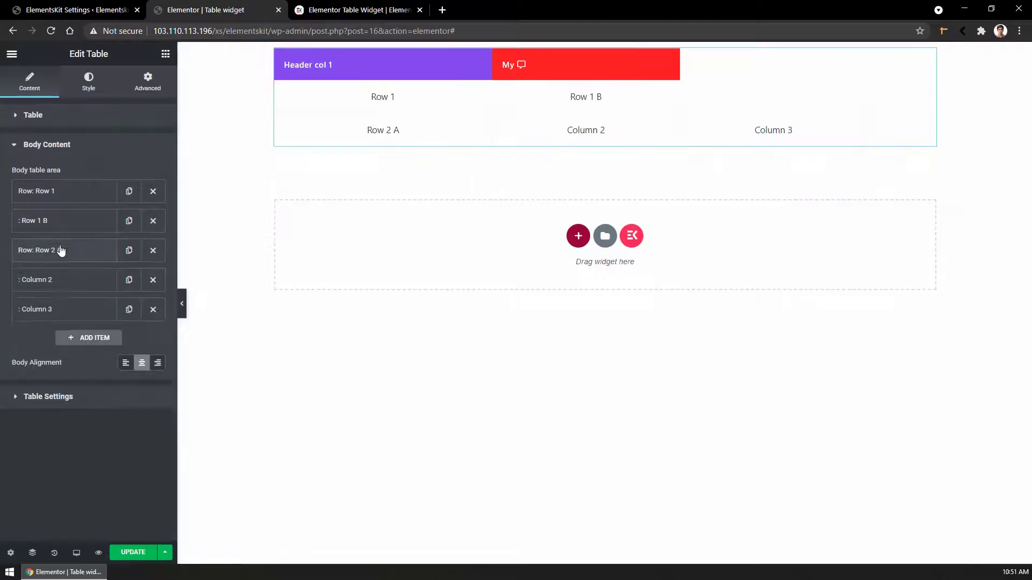
# Change the second body row's second cell to "Row 2 B" and remove that row's third cell
pyautogui.click(64, 280)
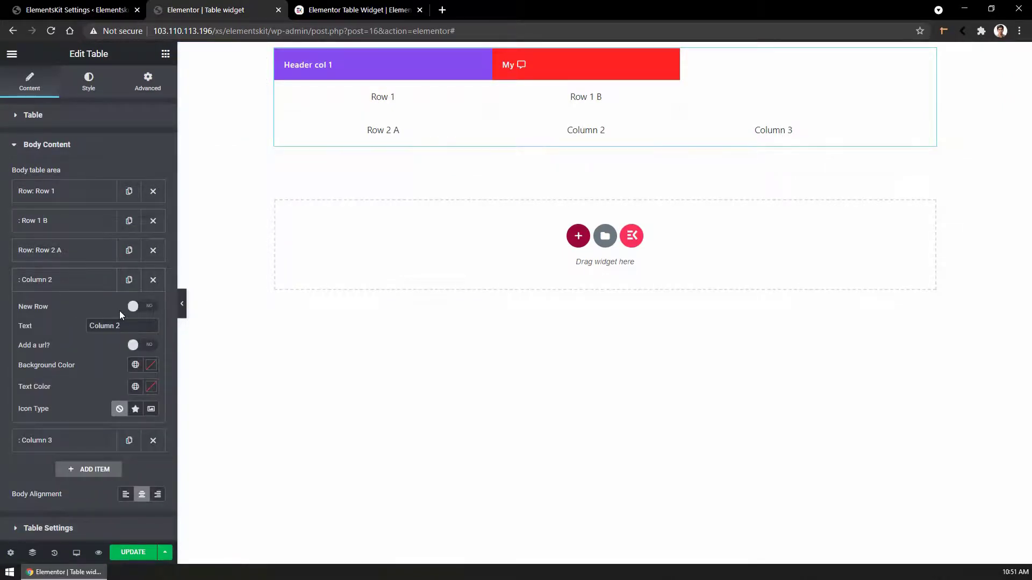
pyautogui.moveTo(120, 326); pyautogui.dragTo(29, 332)
pyautogui.write('Row')
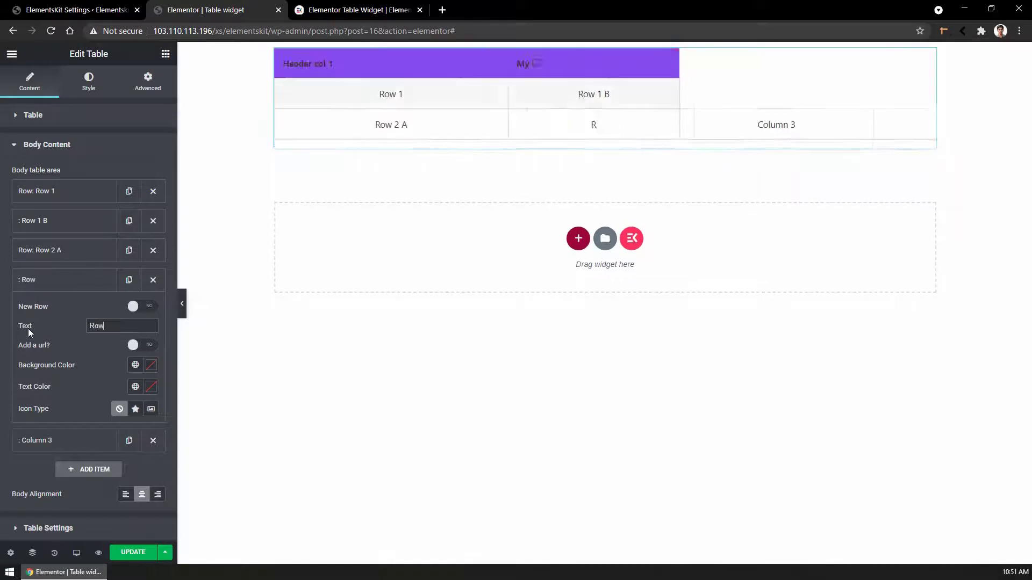
pyautogui.write(' 2 B')
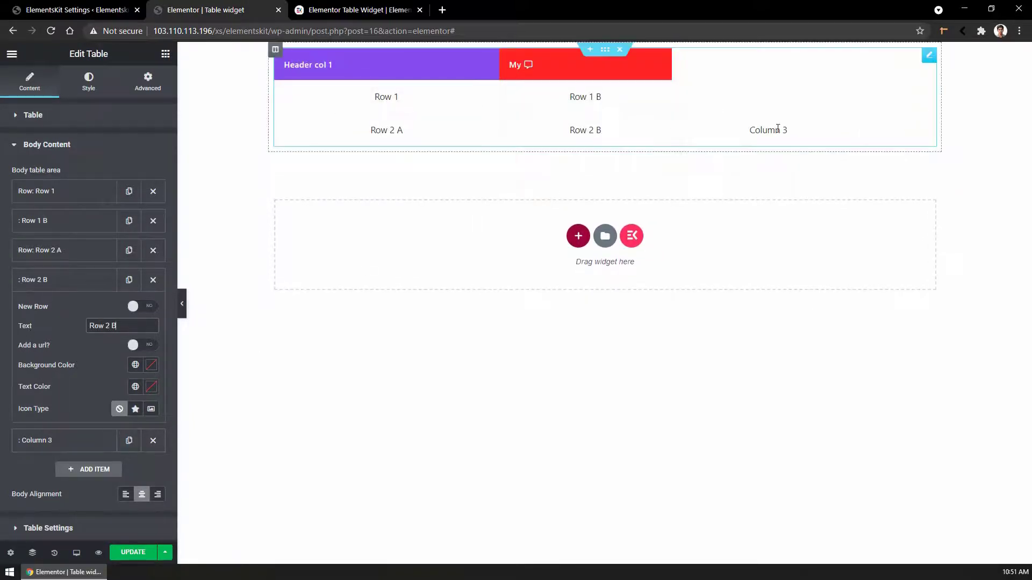
pyautogui.click(154, 441)
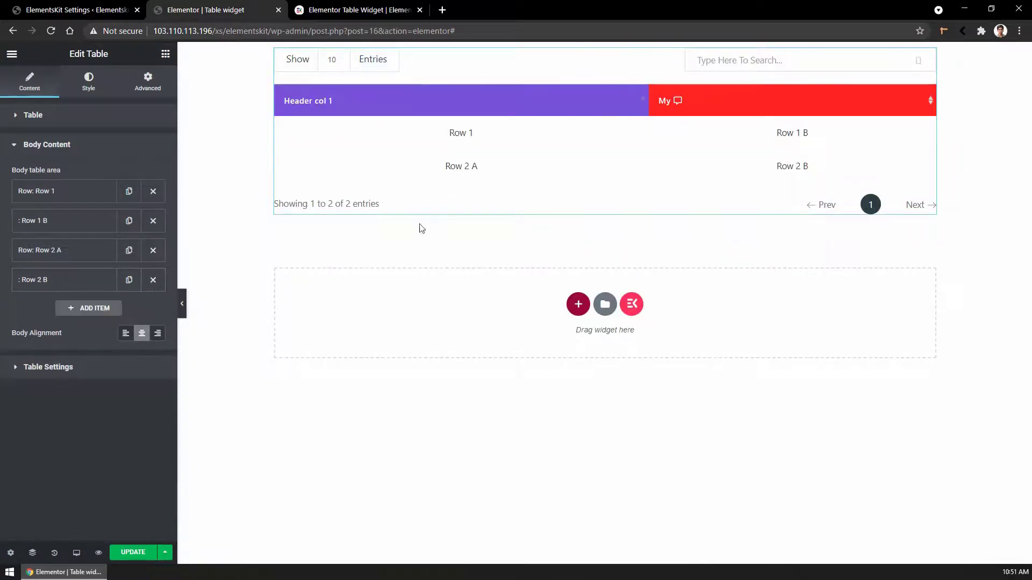
# Add a body item that starts a new row, with the text "Row 3 A"
pyautogui.click(89, 308)
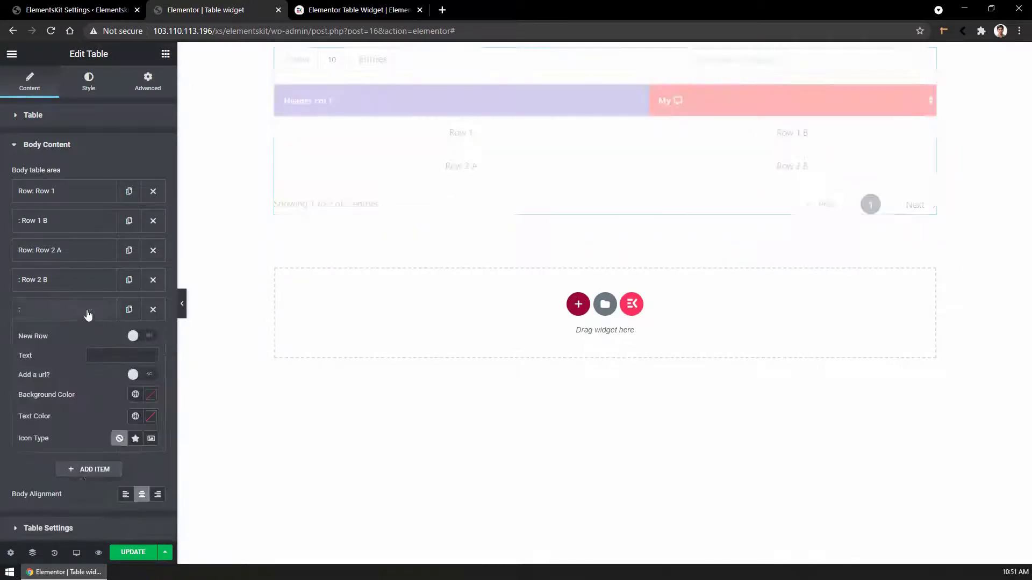
pyautogui.click(143, 336)
pyautogui.click(133, 356)
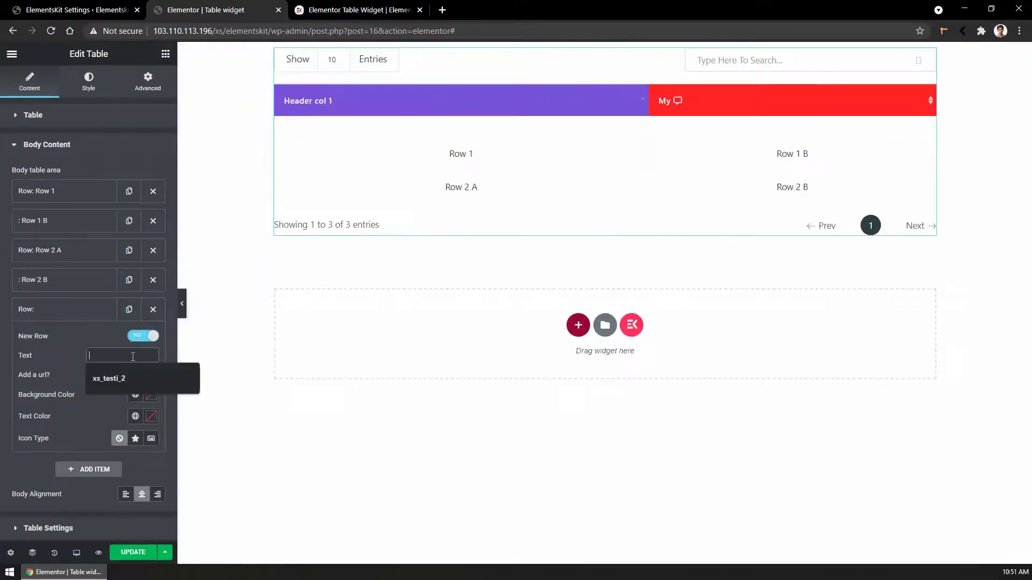
pyautogui.write('Row 3 A')
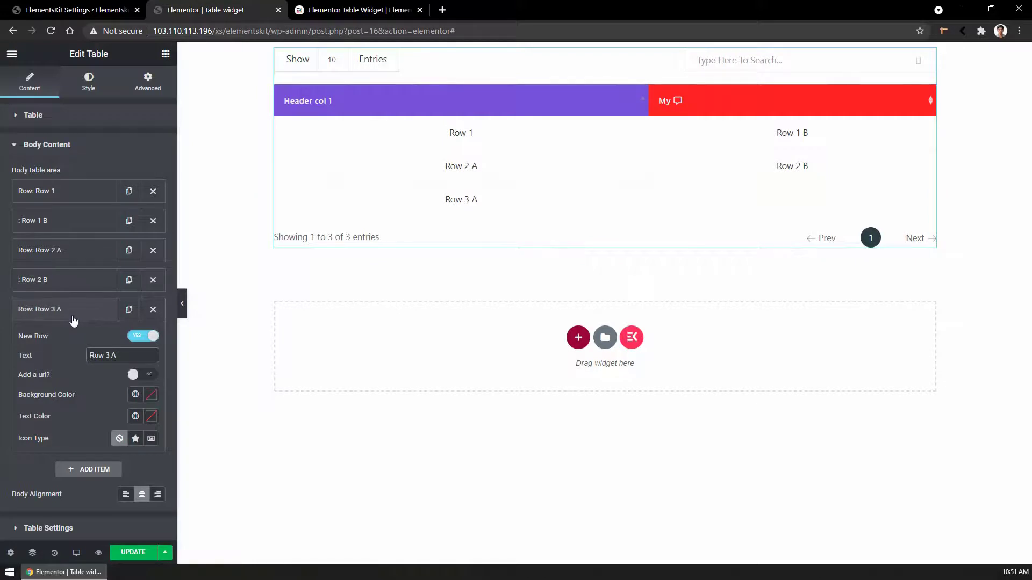
# Give the "Row 3 A" cell a bright blue background and white (#FFFFFF) text
pyautogui.click(151, 397)
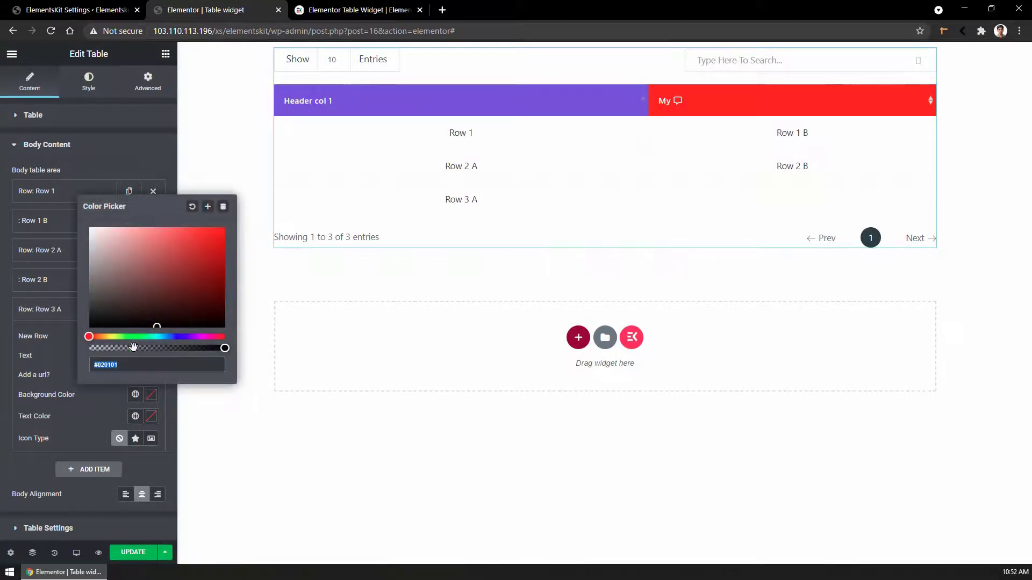
pyautogui.click(169, 338)
pyautogui.click(221, 232)
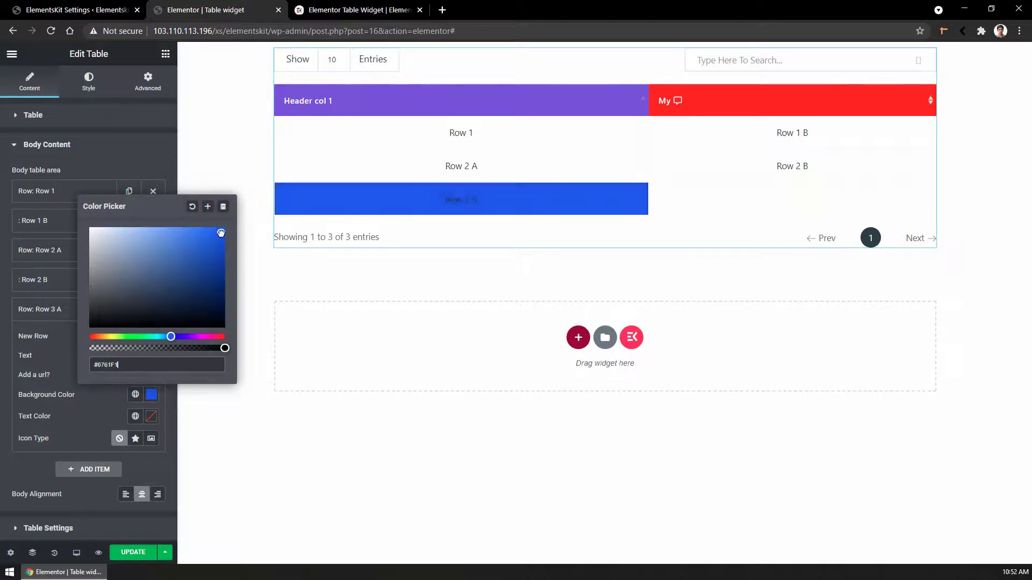
pyautogui.click(115, 411)
pyautogui.click(151, 416)
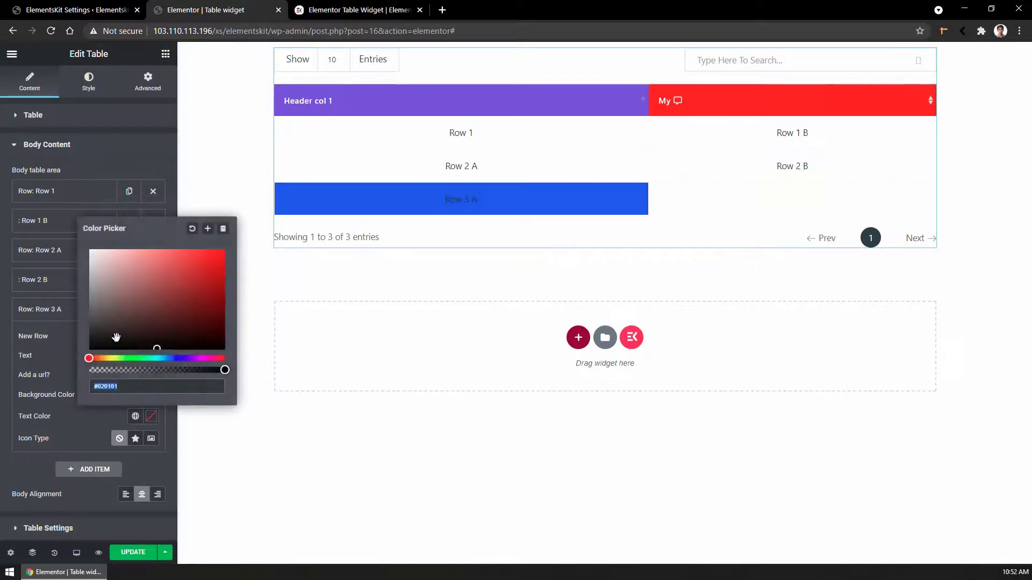
pyautogui.write('#FFFFFF')
pyautogui.click(77, 342)
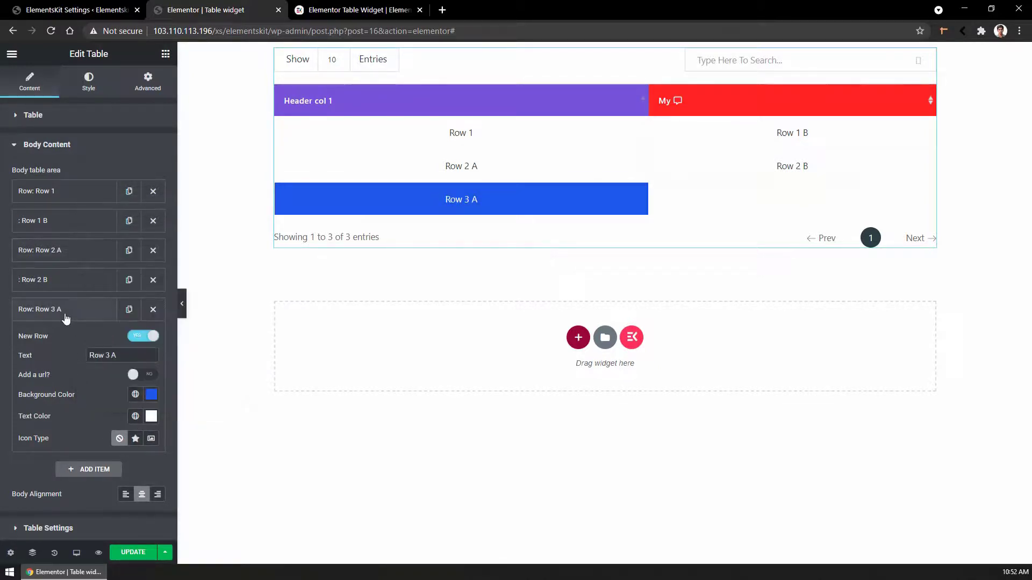
pyautogui.click(66, 318)
# Add a second cell to the third body row with the text "Row 3 B"
pyautogui.click(83, 337)
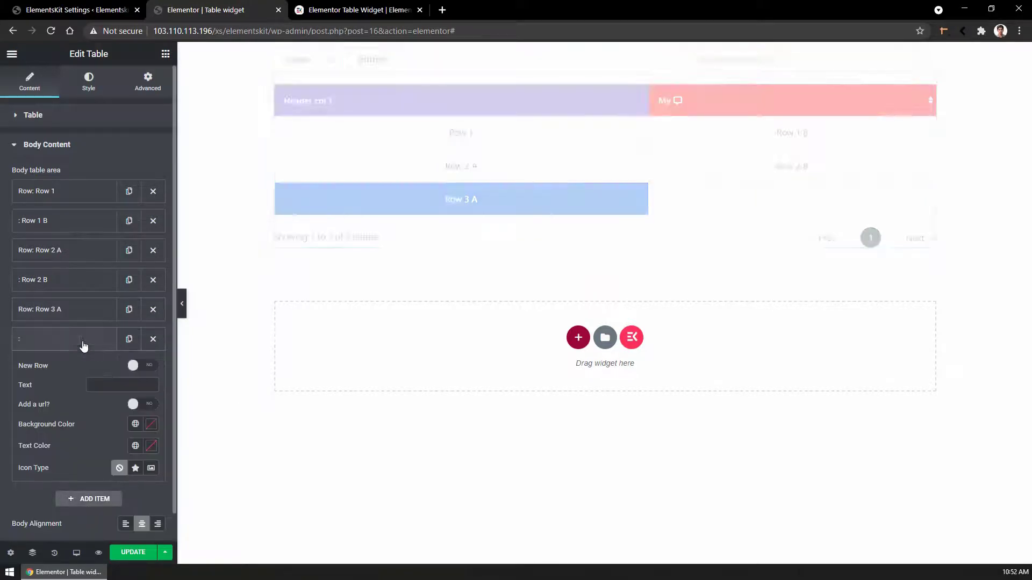
pyautogui.click(115, 384)
pyautogui.write('Row ')
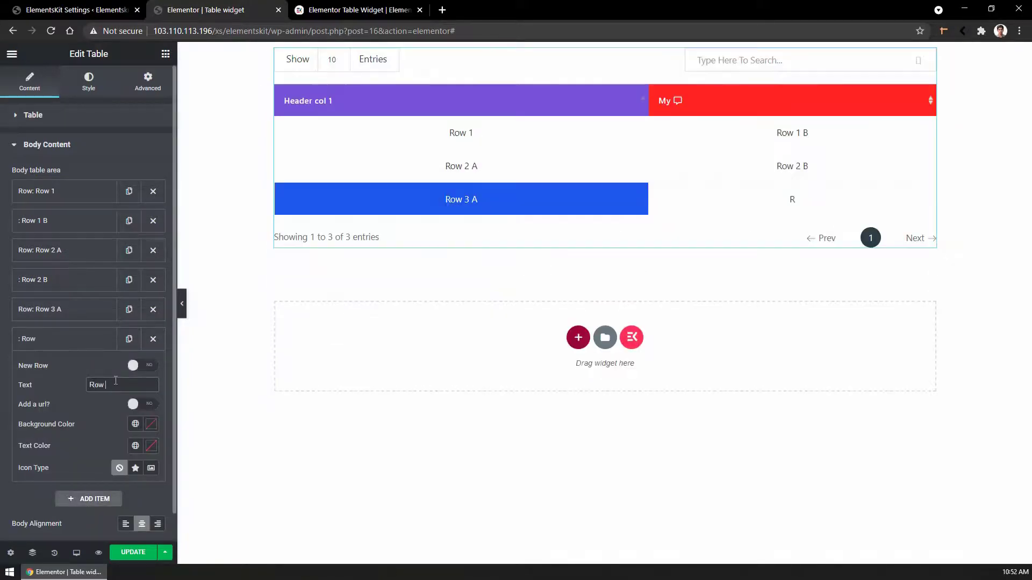
pyautogui.write('3 B')
pyautogui.click(89, 339)
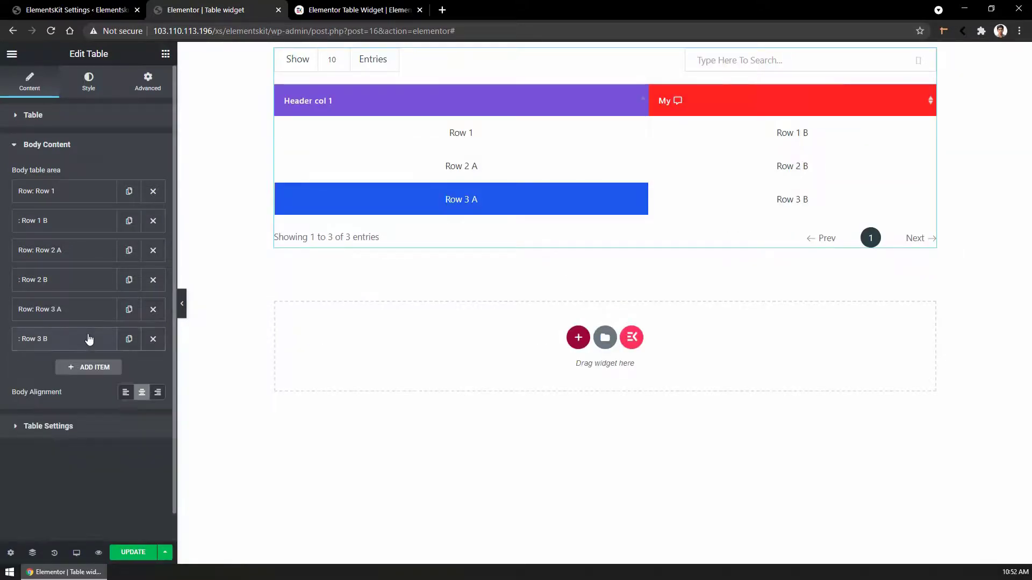
# Turn on the serial number display in the table settings
pyautogui.click(60, 427)
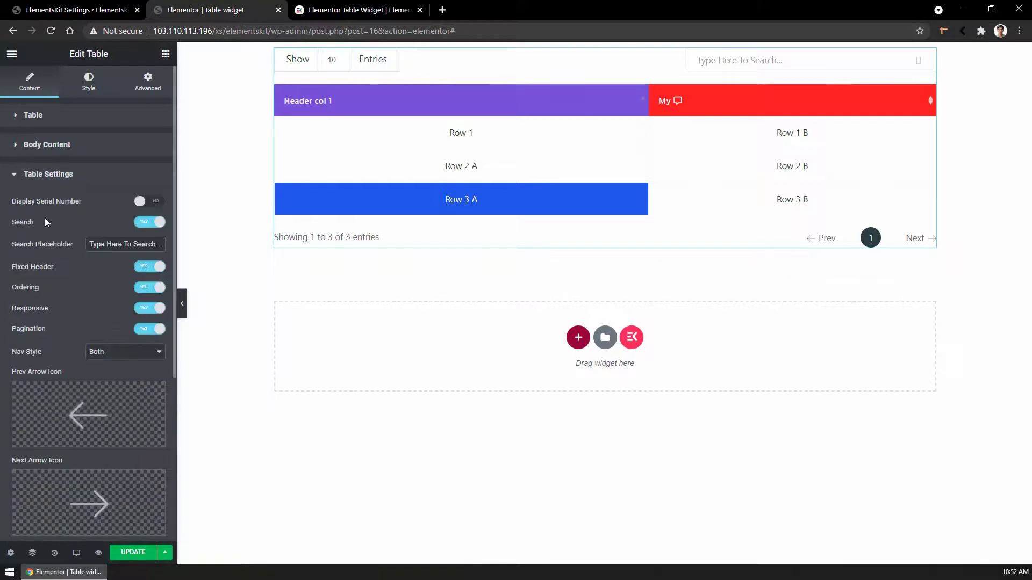
pyautogui.click(149, 201)
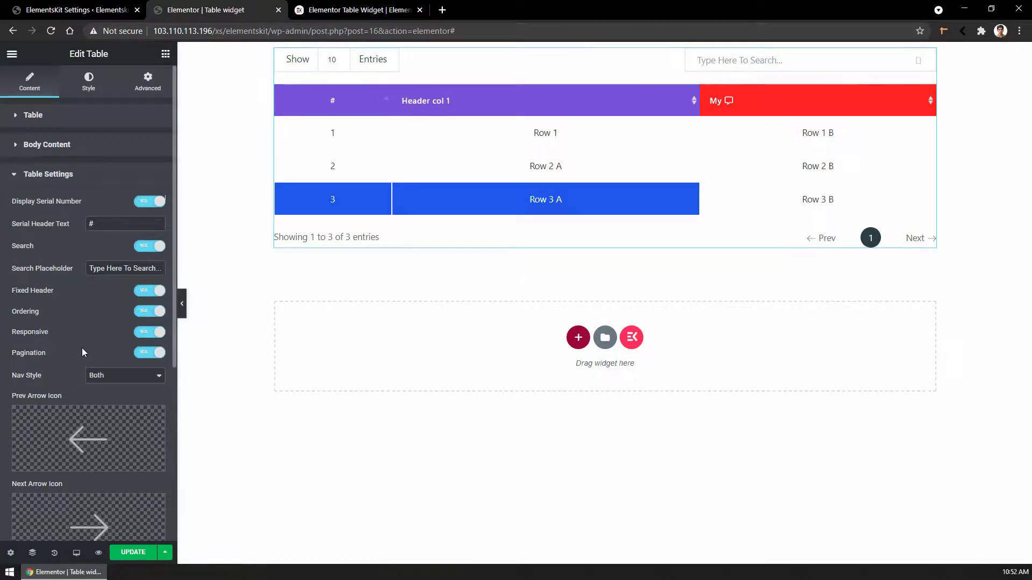
# Set the table to show 1 item per page and display the second page of entries in the preview
pyautogui.scroll(-2, 82, 347)
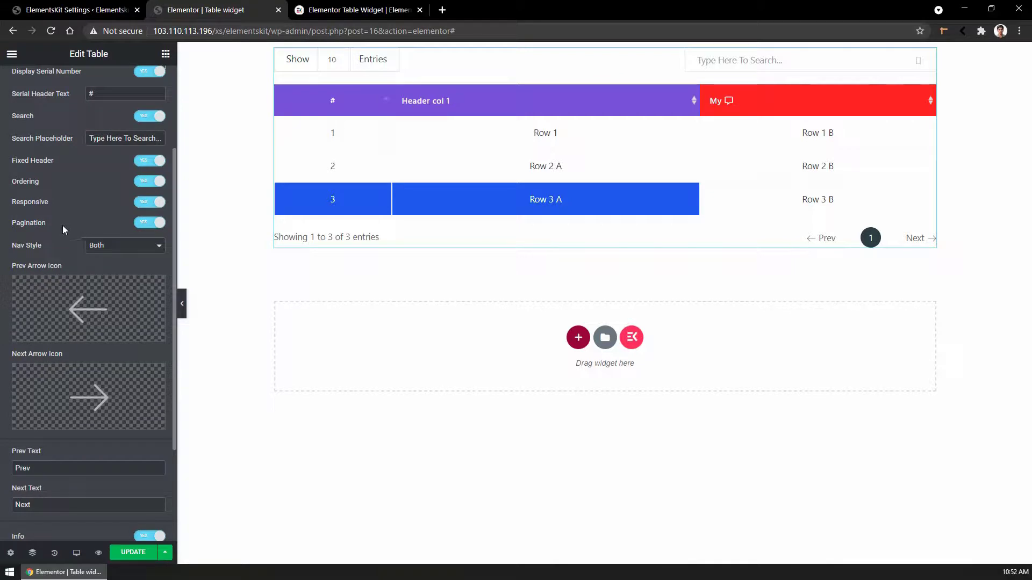
pyautogui.moveTo(56, 321)
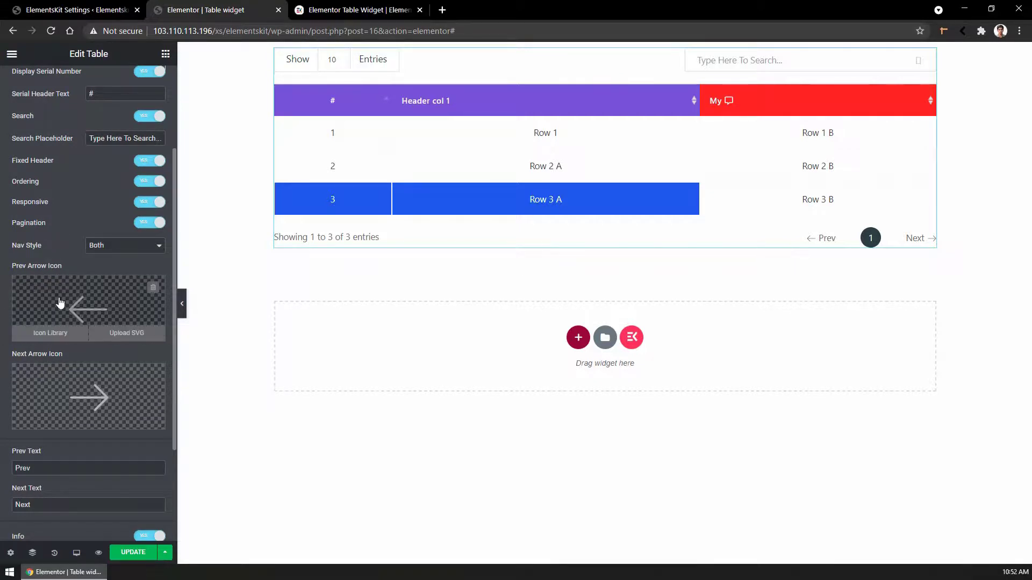
pyautogui.scroll(-2, 69, 365)
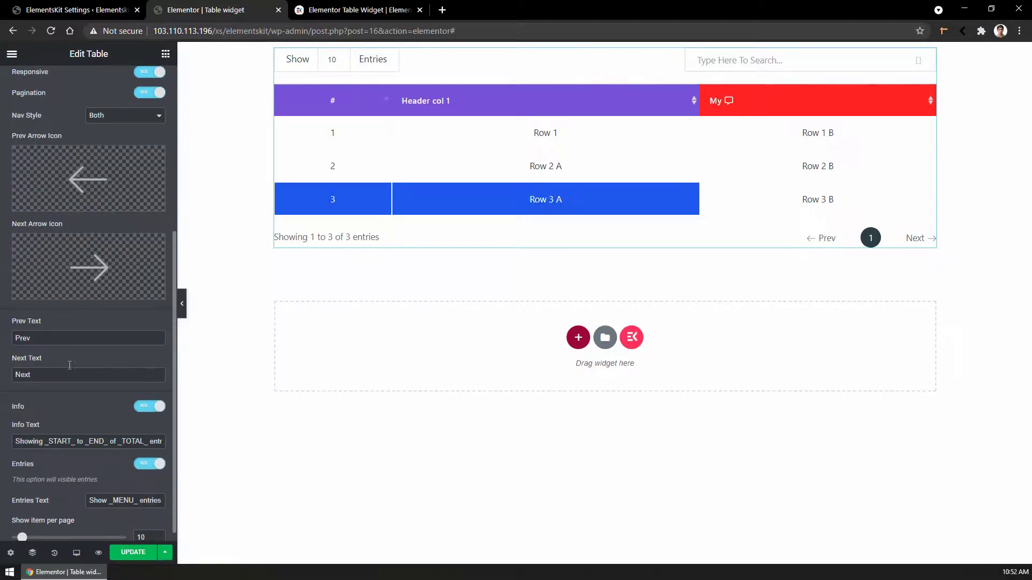
pyautogui.scroll(-1, 68, 395)
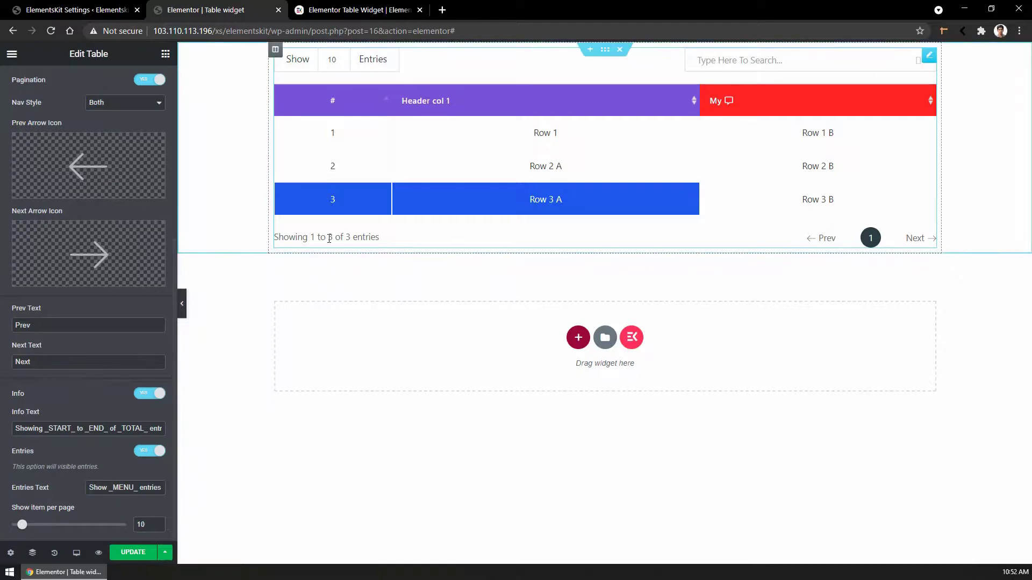
pyautogui.doubleClick(29, 429)
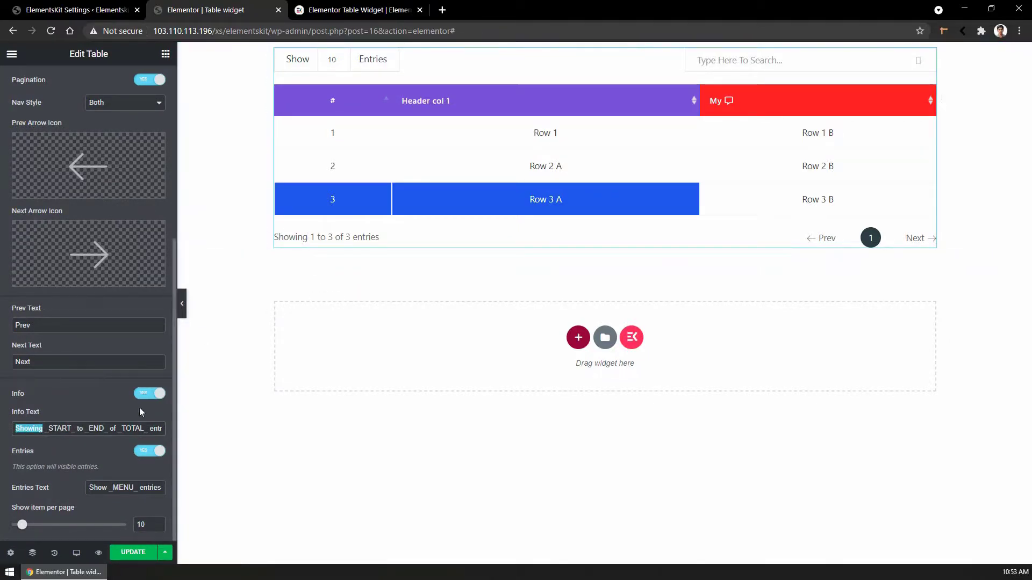
pyautogui.click(54, 433)
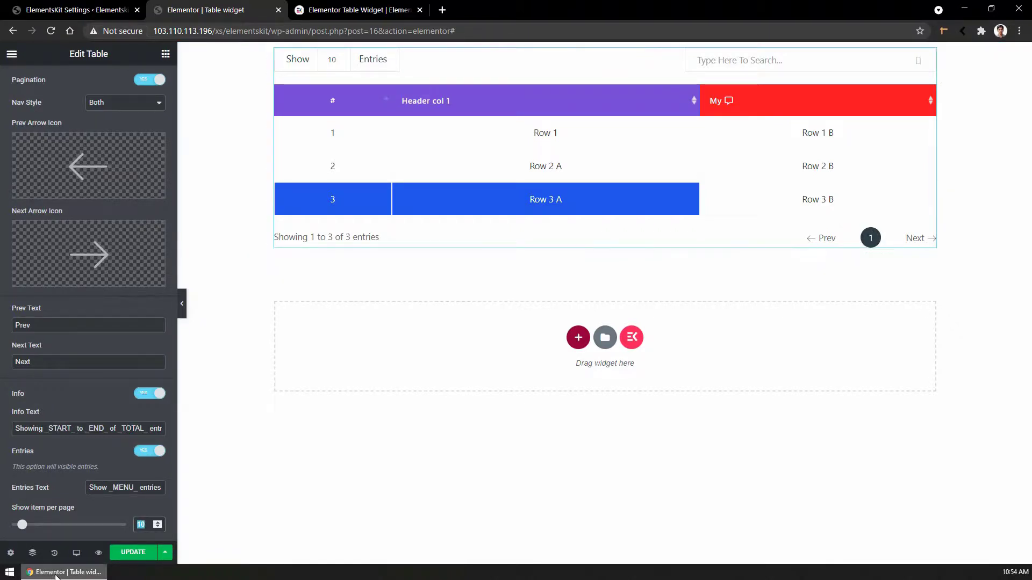
pyautogui.write('1')
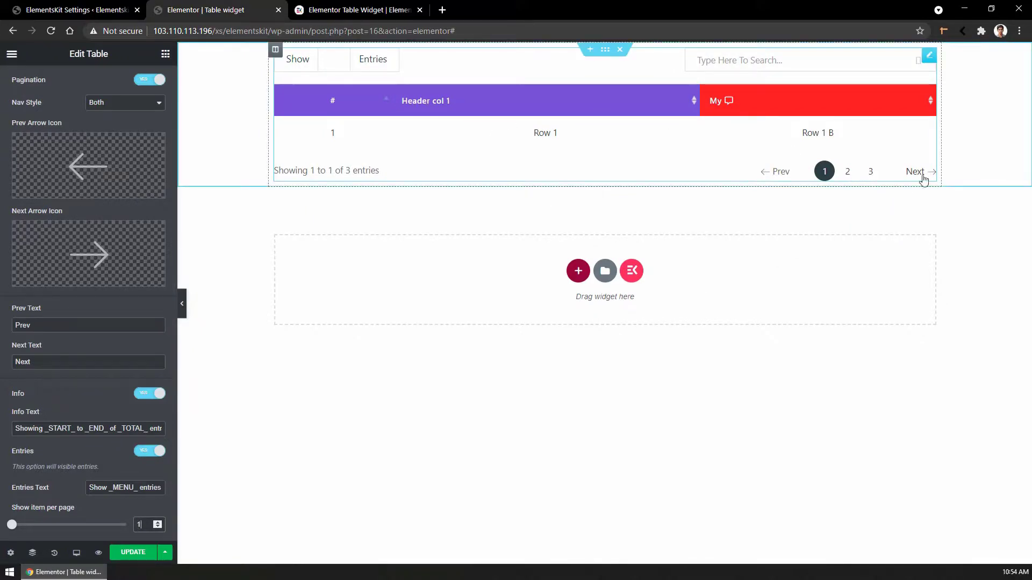
pyautogui.click(849, 173)
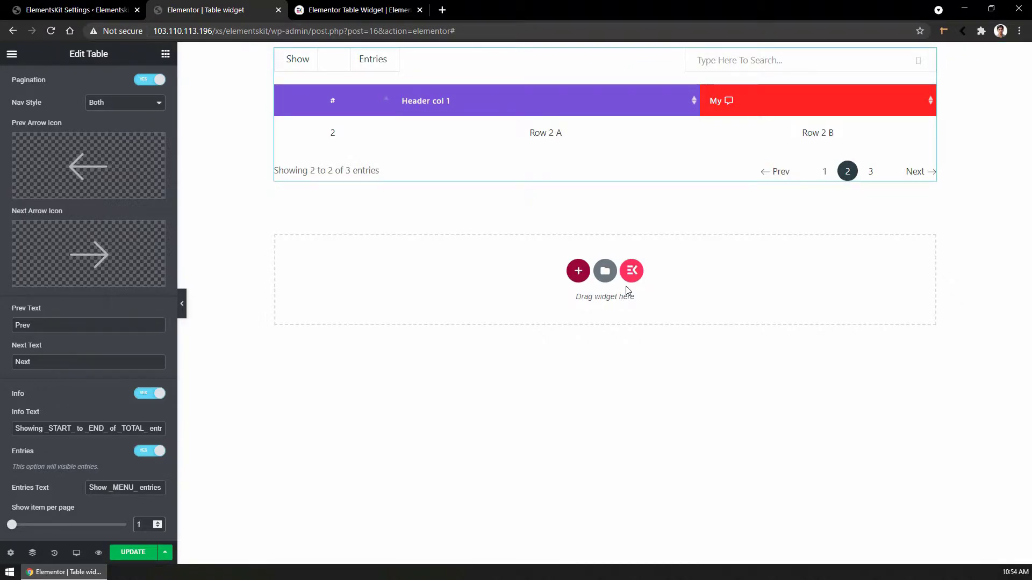
# Give the table wrapper a classic background in light pink
pyautogui.scroll(5, 53, 294)
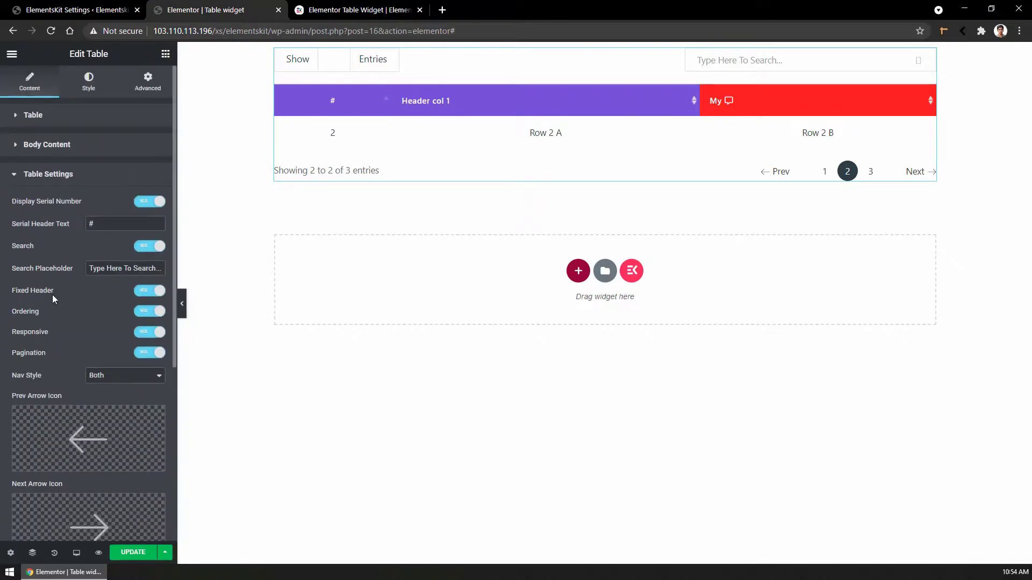
pyautogui.click(87, 86)
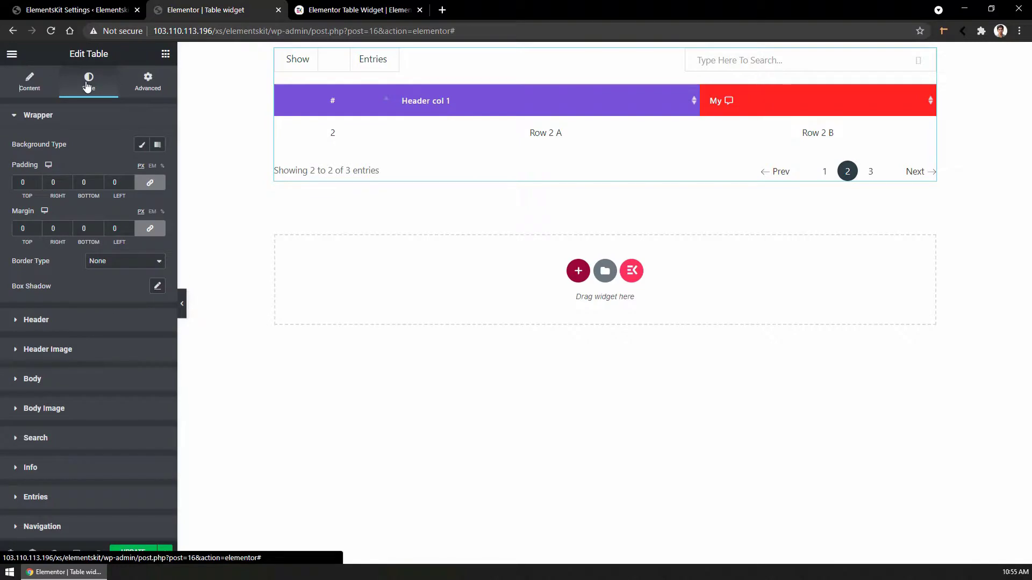
pyautogui.click(142, 144)
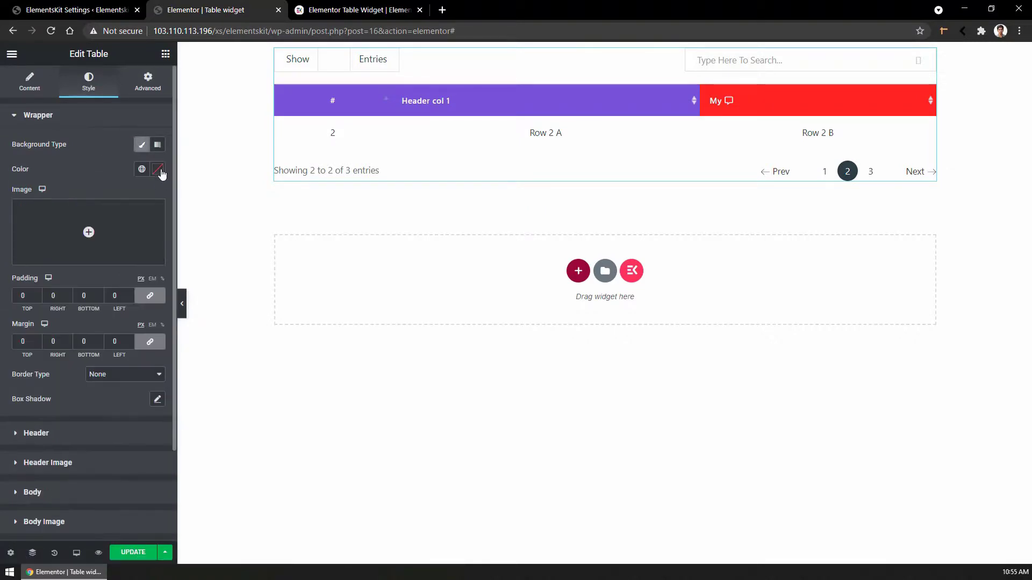
pyautogui.click(160, 170)
pyautogui.click(56, 219)
pyautogui.click(80, 179)
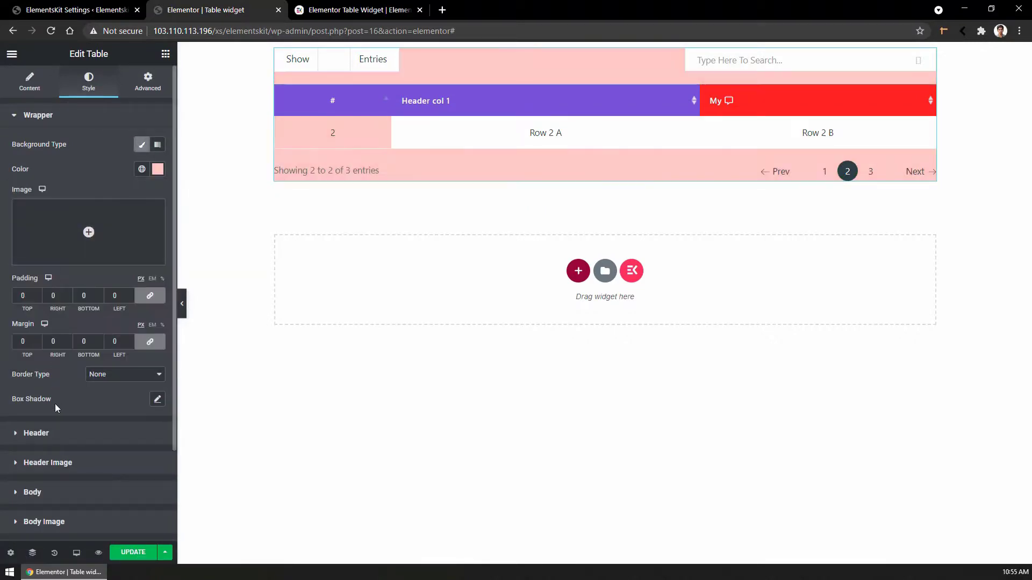
# Enlarge the font size of the table's entries info text to roughly twice its size through its typography settings
pyautogui.scroll(-1, 56, 404)
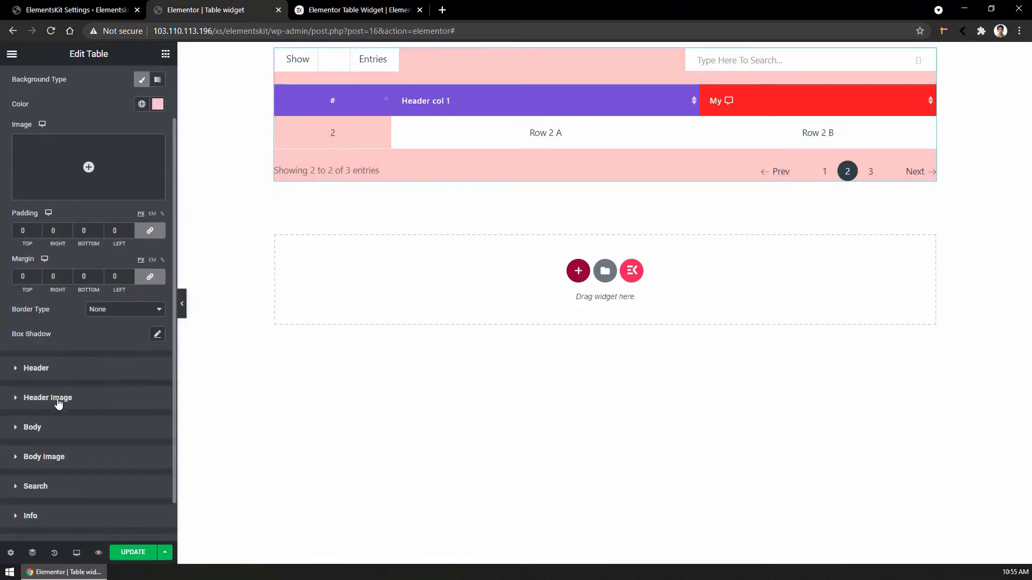
pyautogui.scroll(-1, 75, 410)
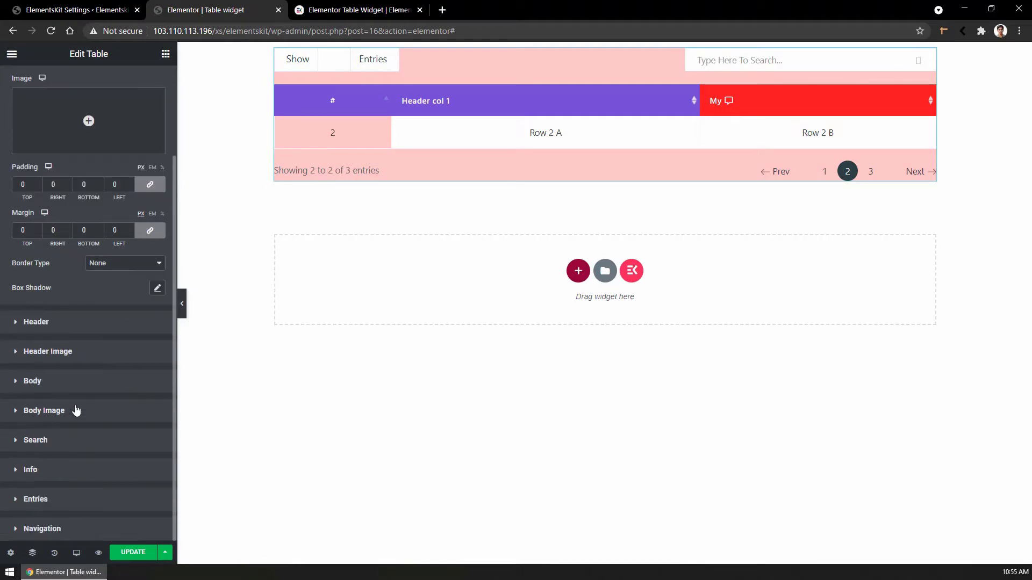
pyautogui.click(50, 476)
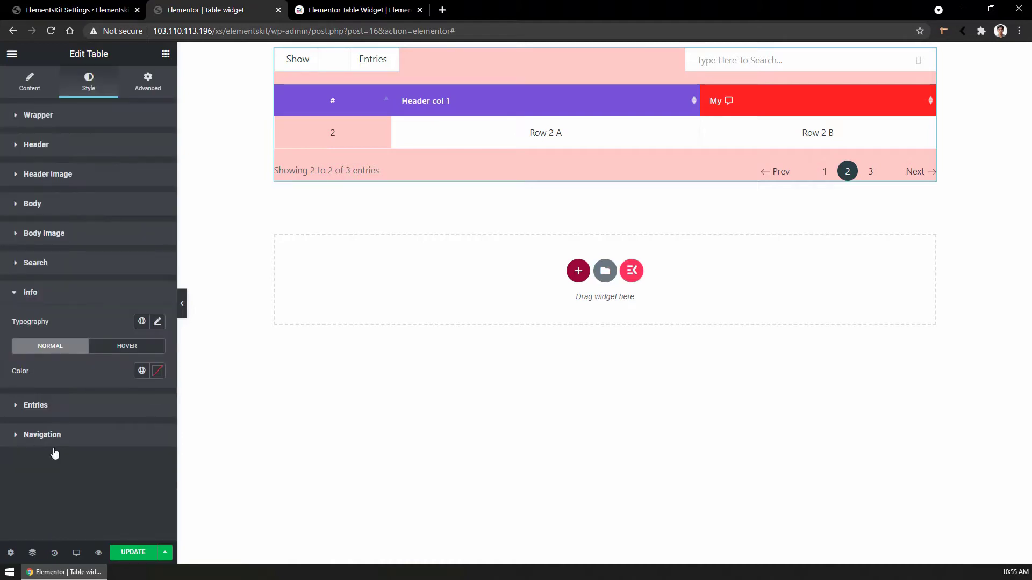
pyautogui.click(157, 322)
pyautogui.moveTo(27, 423); pyautogui.dragTo(39, 418)
pyautogui.click(94, 321)
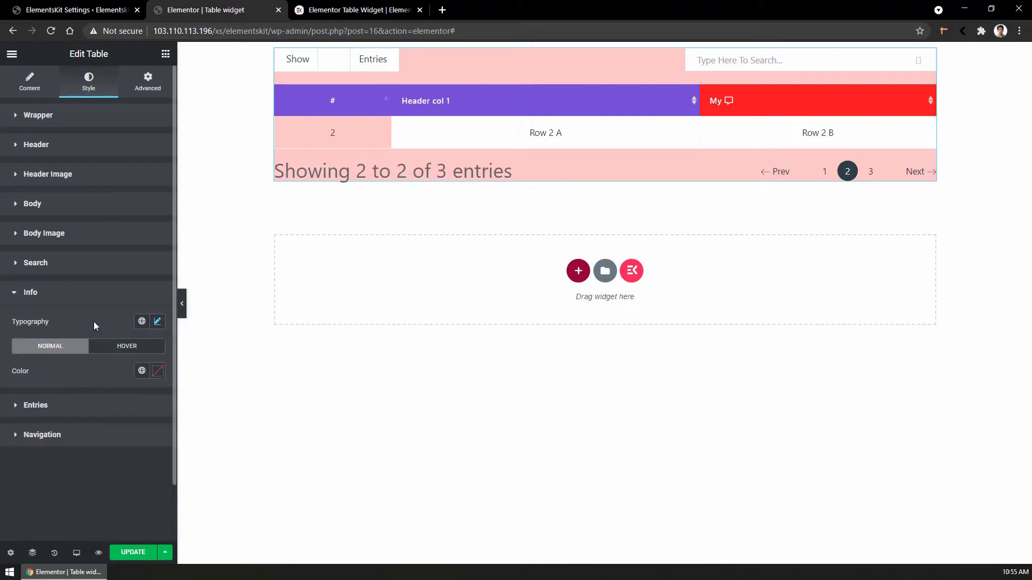
# Set the normal-state color of the info text to a light red
pyautogui.click(158, 371)
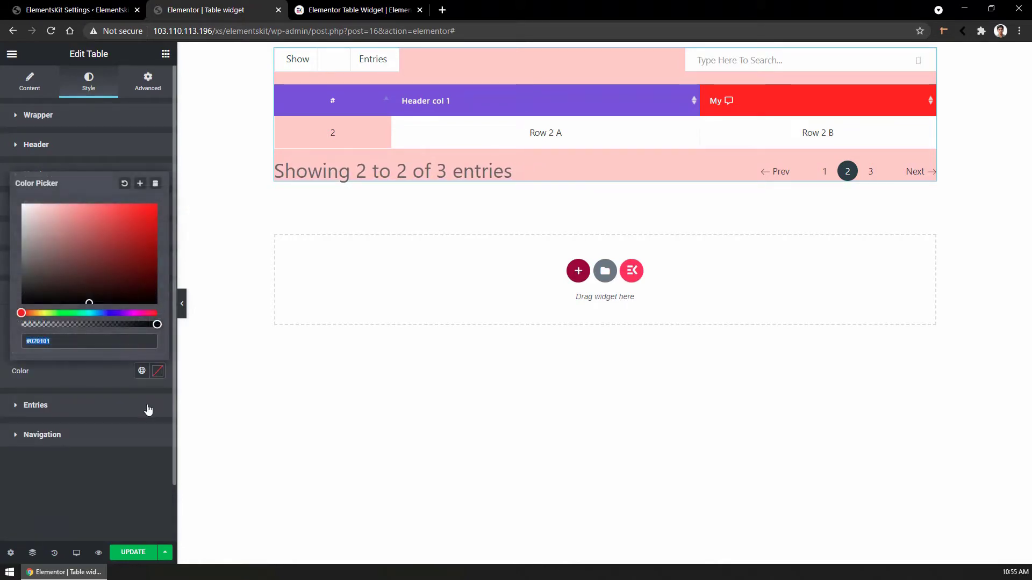
pyautogui.click(108, 224)
pyautogui.click(111, 217)
pyautogui.click(98, 371)
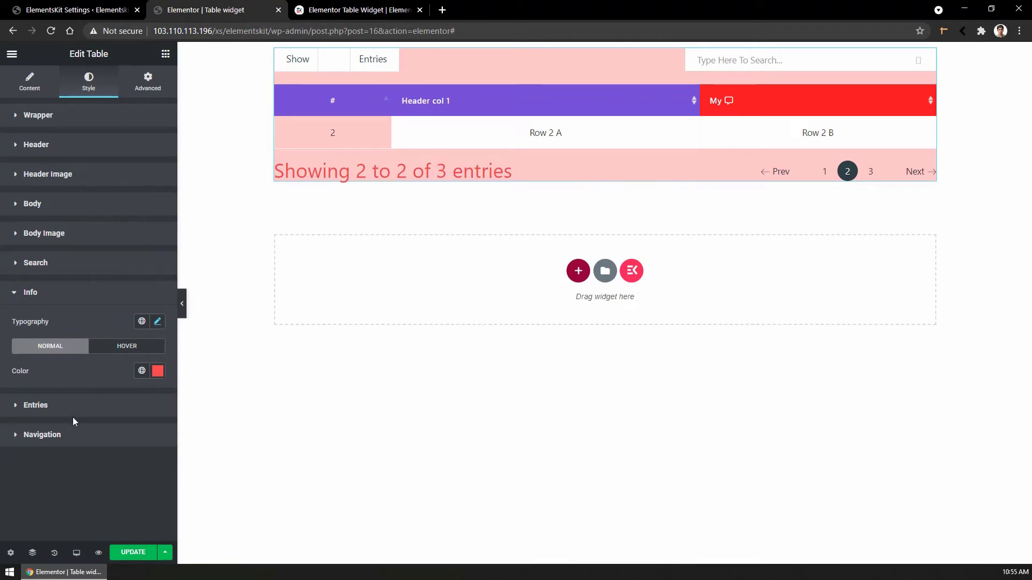
# Open the Navigation style settings and review the general and the next and previous button options
pyautogui.click(70, 440)
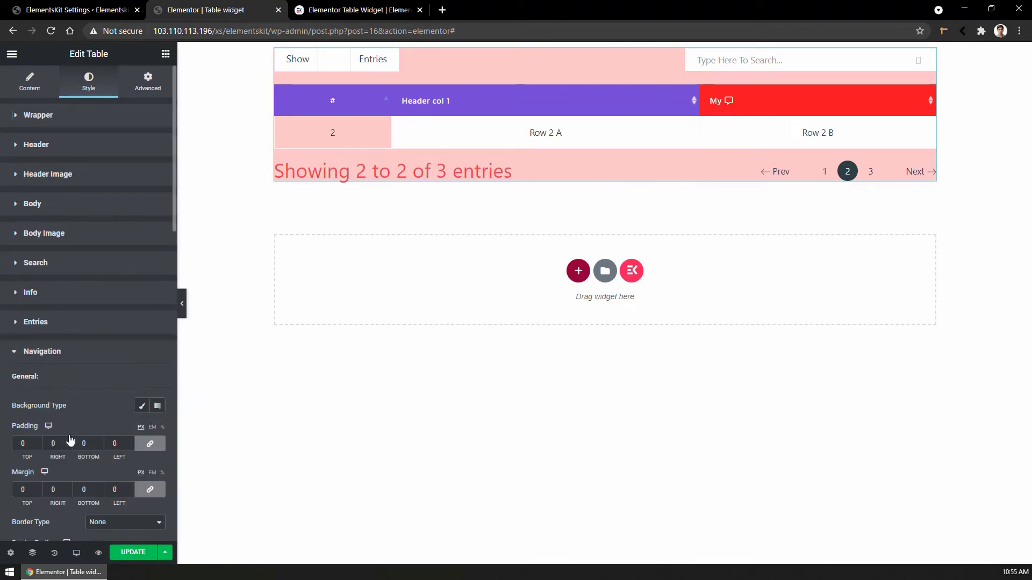
pyautogui.scroll(-5, 109, 381)
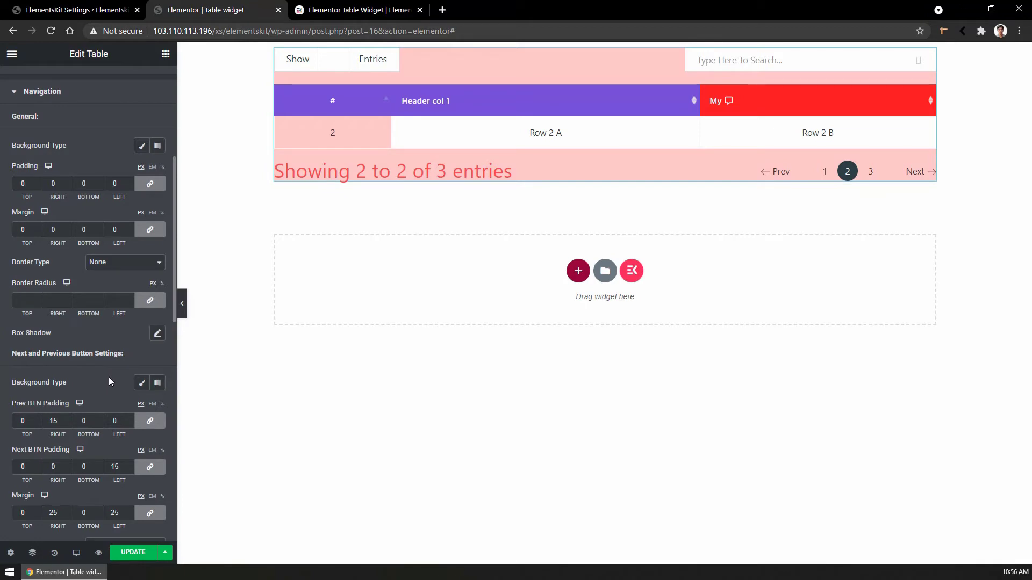